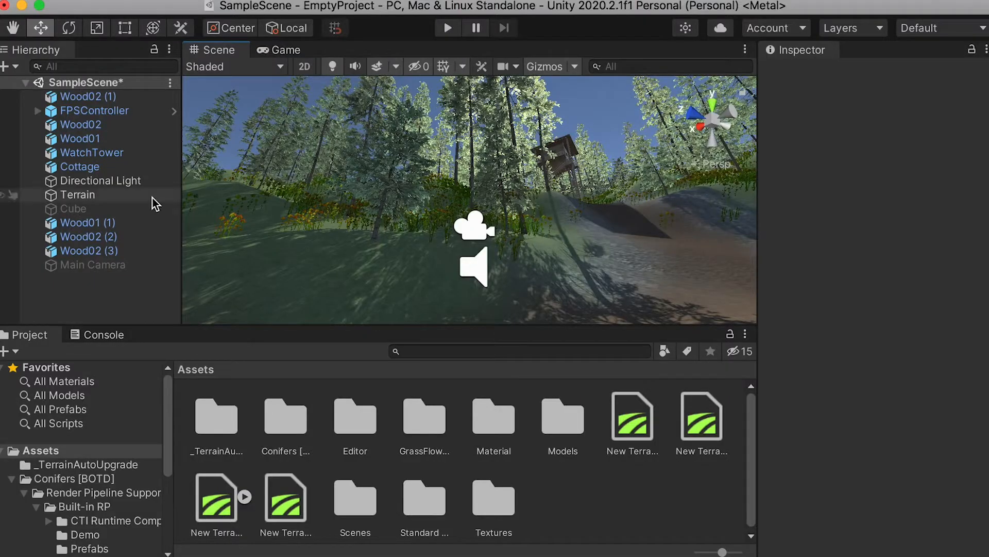
Rotate the directional light to X 35.9 and Y -12.2 so the sun sits above the watchtower.
left_click(98, 180)
key("e")
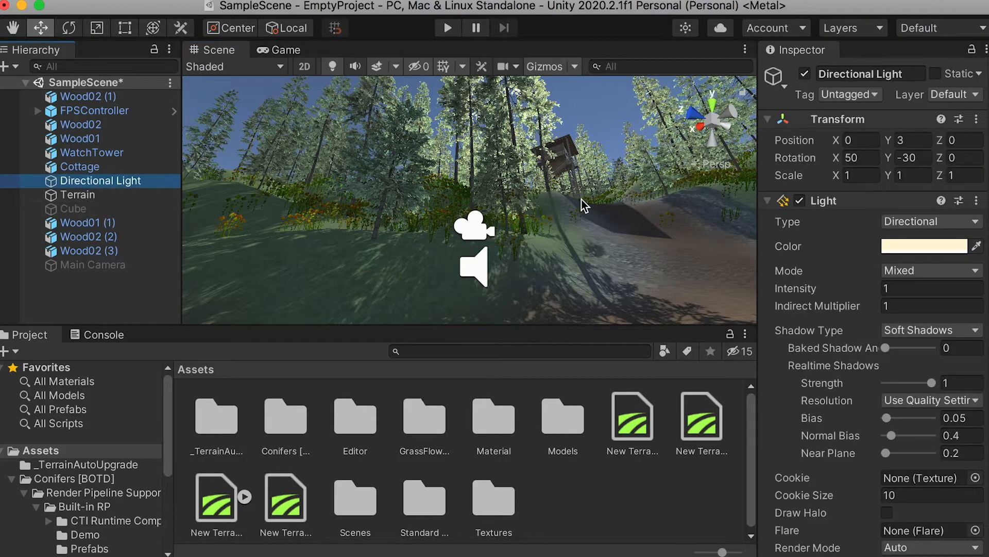
left_click_drag(894, 159, 980, 162)
left_click_drag(548, 141, 558, 92, "alt")
left_click_drag(839, 161, 783, 140)
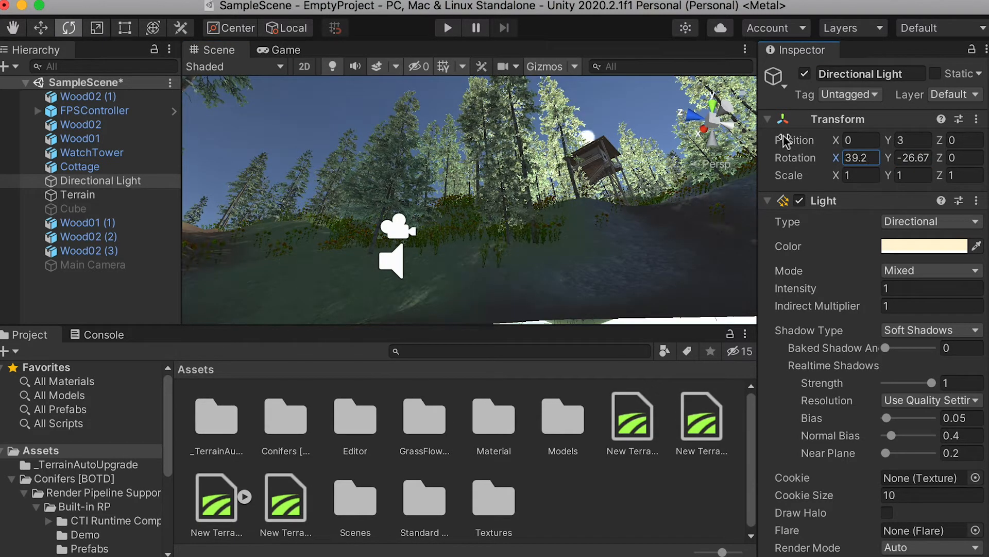
left_click_drag(843, 159, 819, 160)
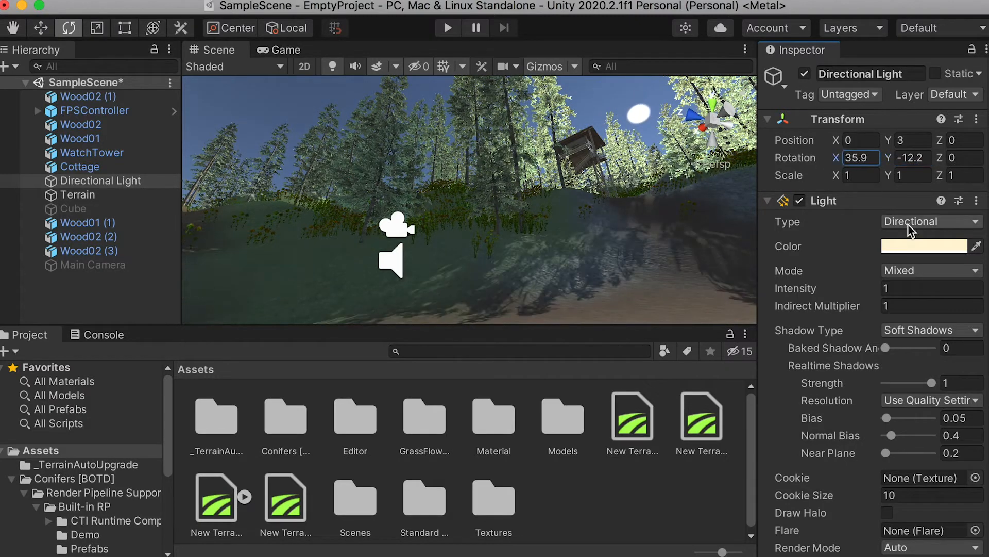
Change the directional light's color to a golden yellow, RGB 255, 207, 26.
left_click(902, 247)
left_click_drag(977, 240, 838, 230)
mouse_move(899, 340)
left_mouse_down()
mouse_move(908, 340)
mouse_move(901, 322)
left_mouse_up()
left_click(928, 307)
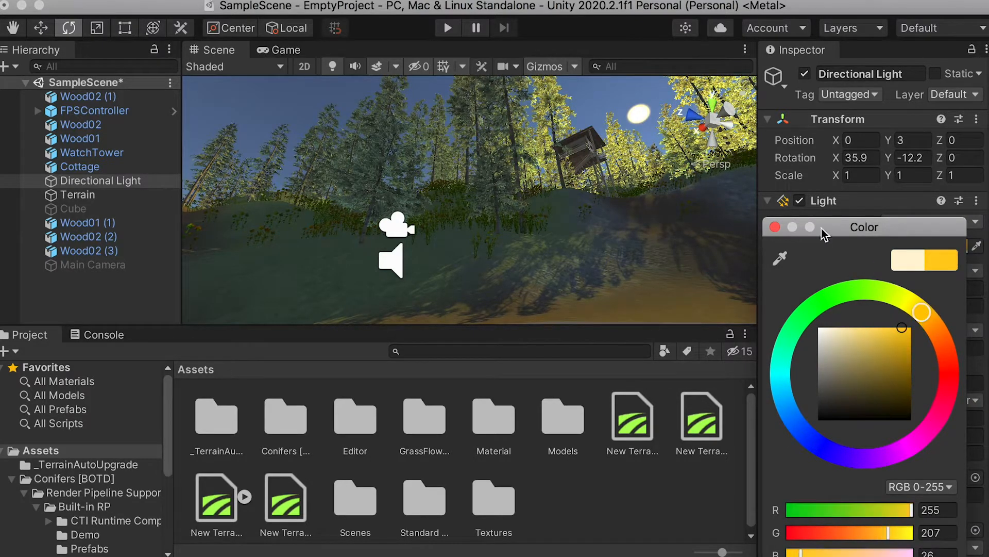
left_click(775, 228)
right_click_drag(603, 242, 599, 124)
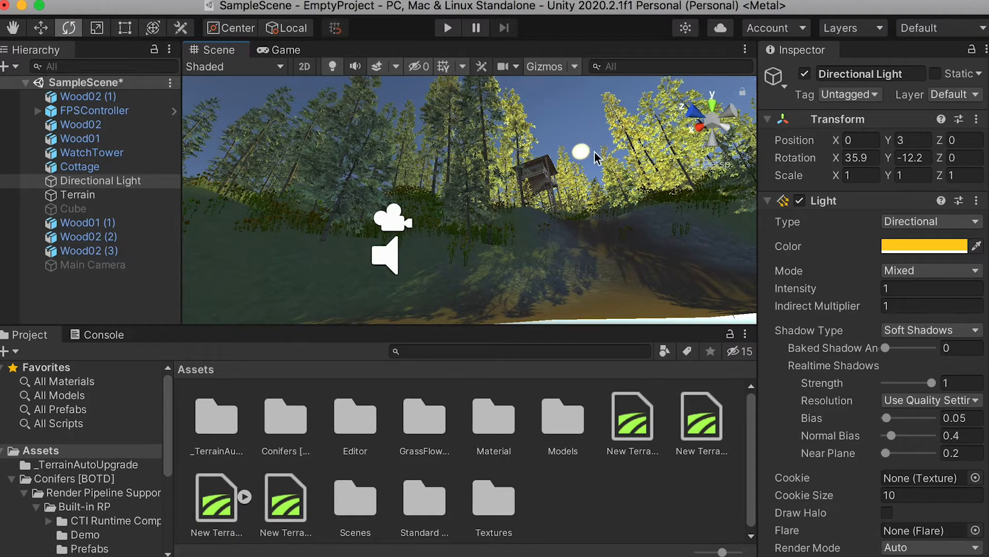
Create a new material named SkyBox in the Material folder.
left_click(52, 453)
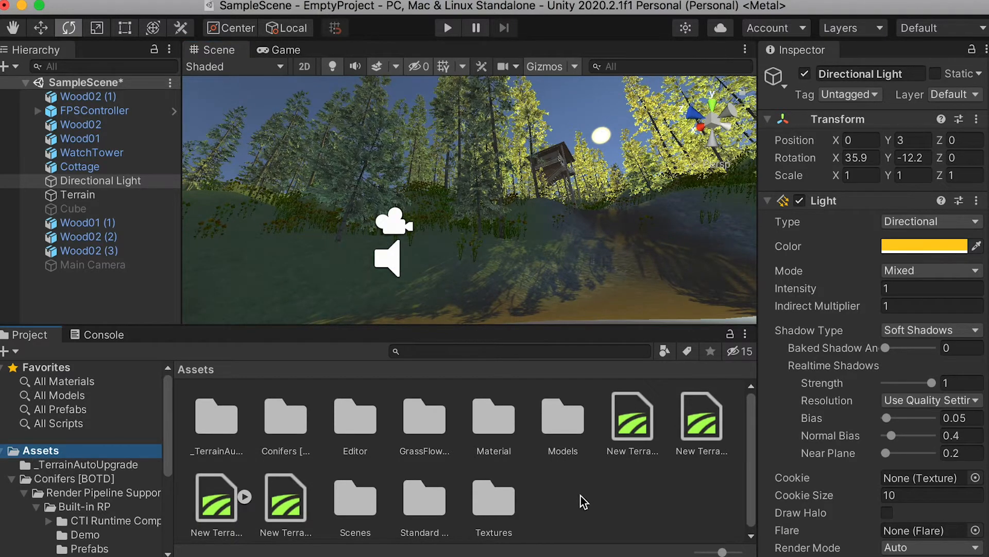
double_click(499, 429)
right_click(351, 429)
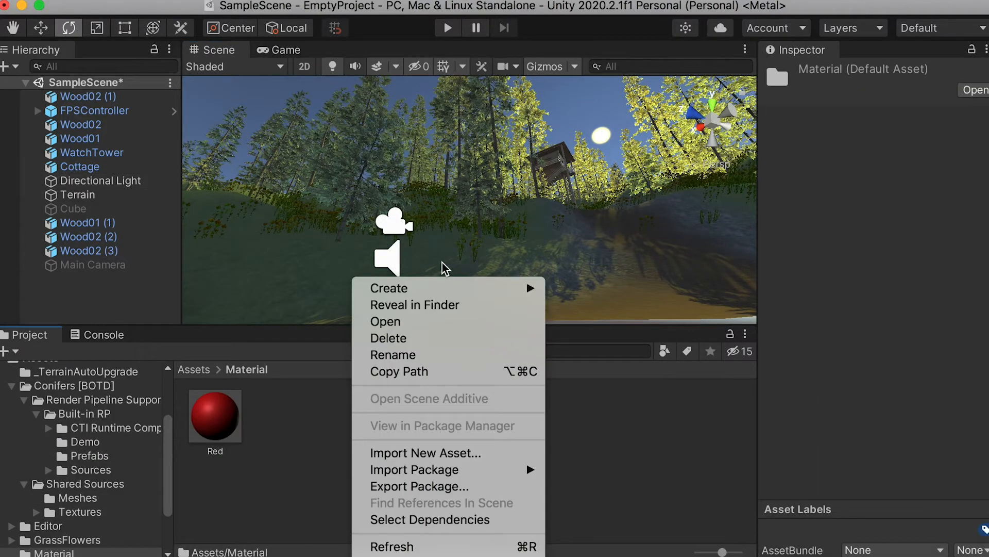
mouse_move(510, 295)
left_click(618, 385)
type("SkyBox")
key("Return")
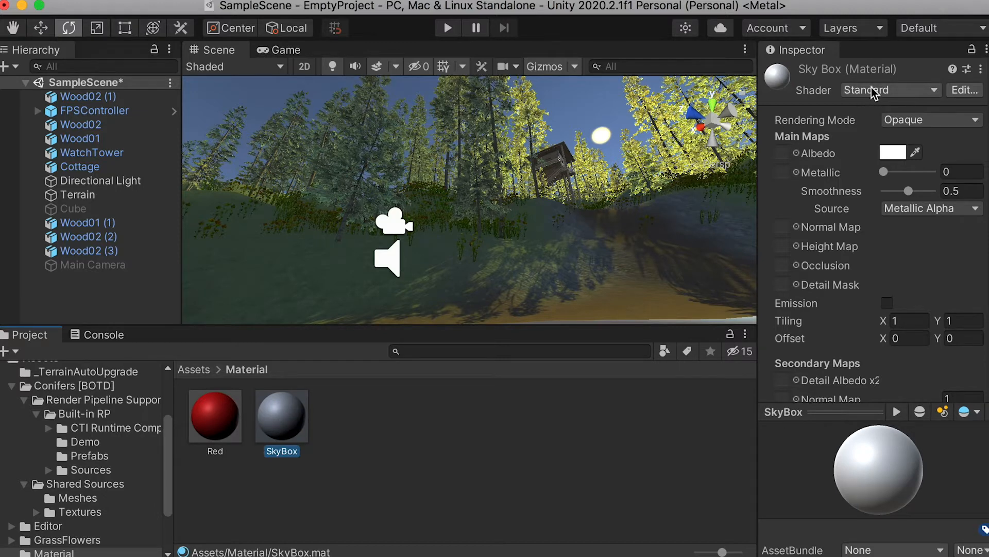
Switch the SkyBox material's shader to Skybox/Procedural and apply the material to the scene's sky.
left_click(925, 92)
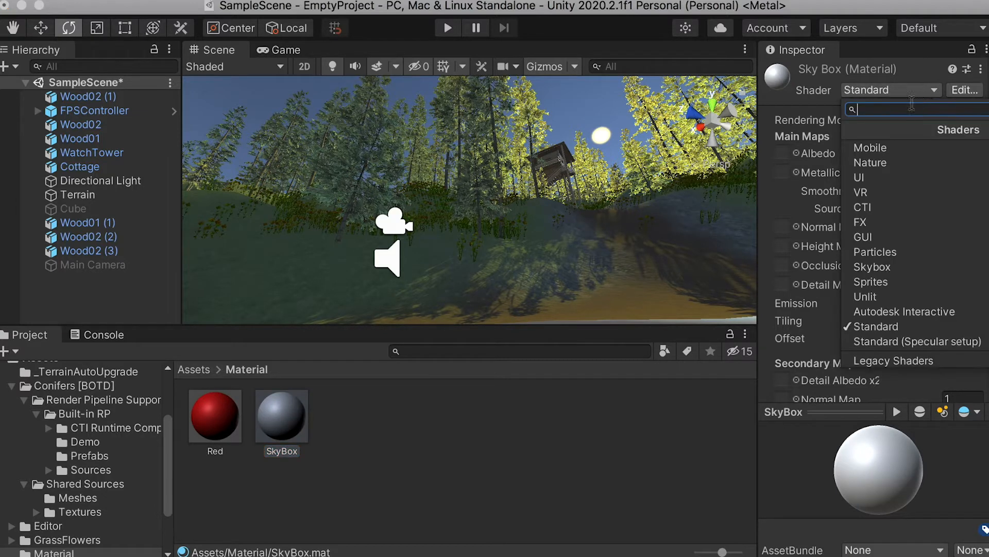
left_click(874, 271)
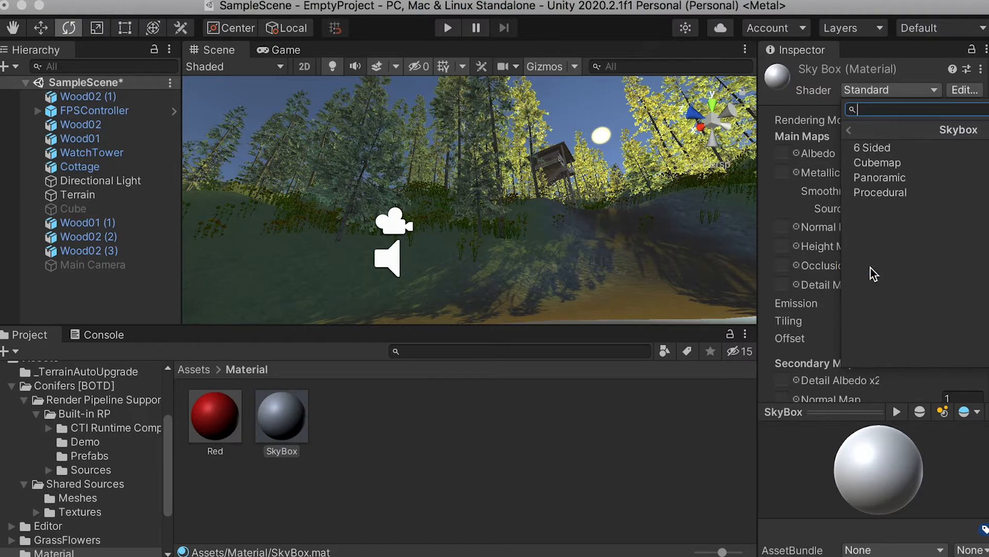
left_click(880, 194)
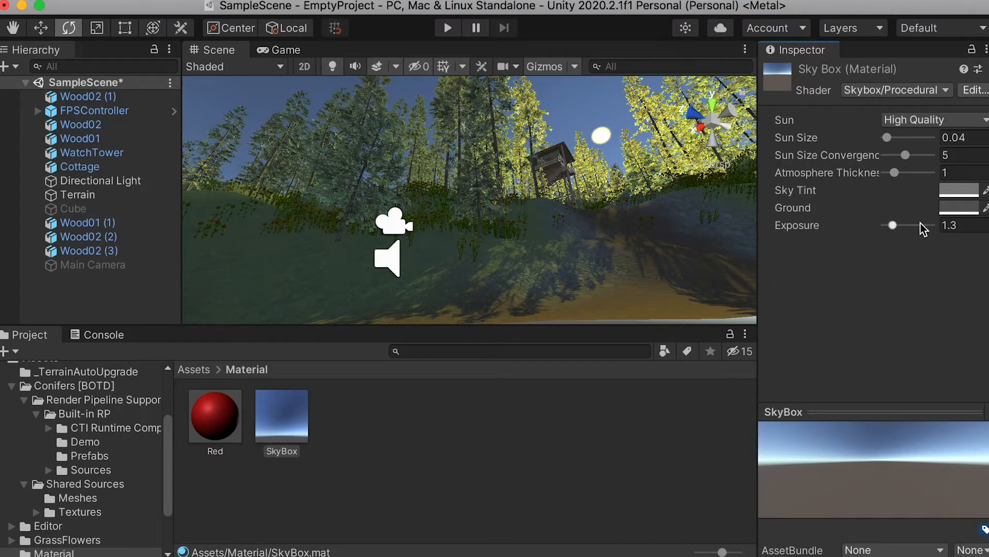
left_click_drag(280, 424, 580, 100)
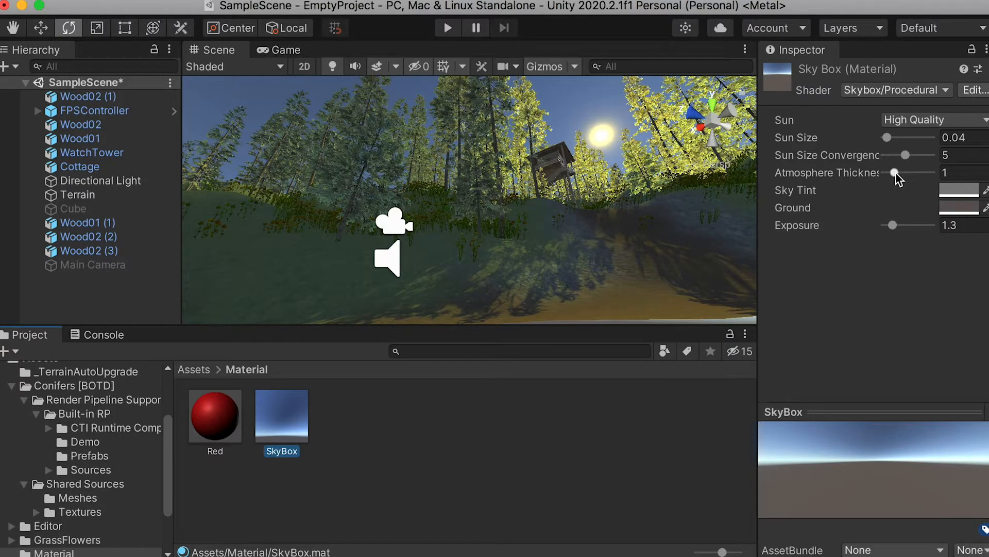
Set the SkyBox material's atmosphere thickness to 1.7, exposure to 0.8, sun size to 0.04 and sun size convergence to 3.1.
left_click_drag(895, 174, 902, 174)
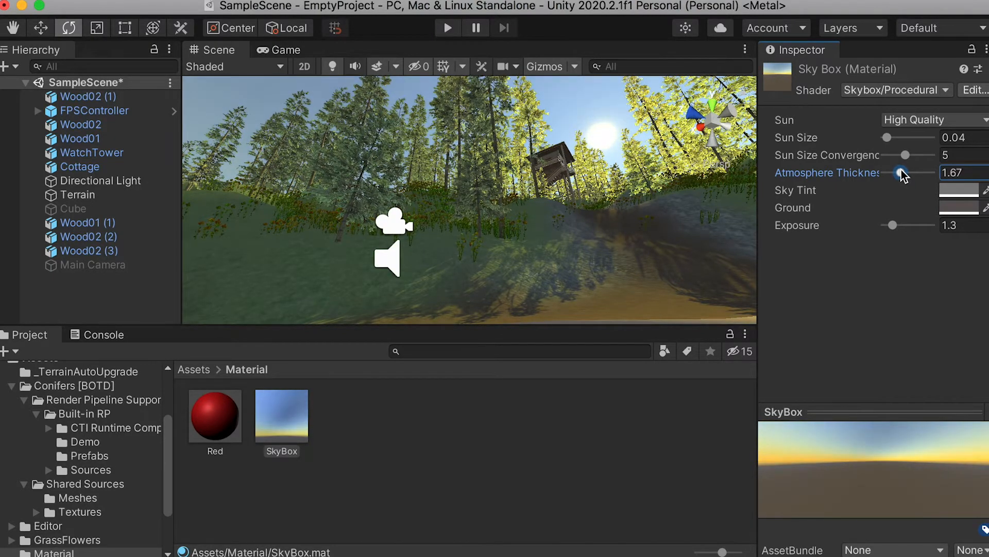
double_click(954, 173)
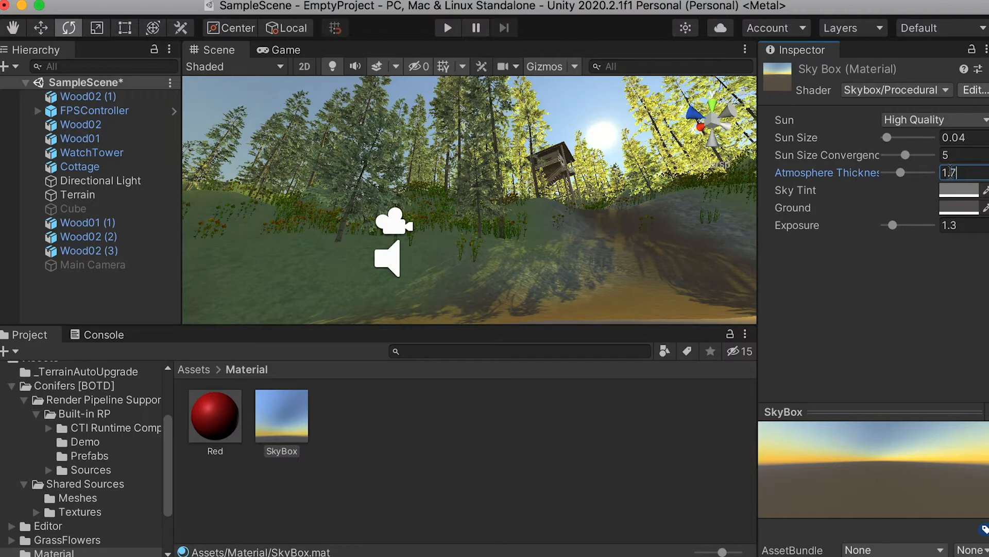
left_click_drag(892, 227, 889, 228)
left_click_drag(887, 137, 893, 147)
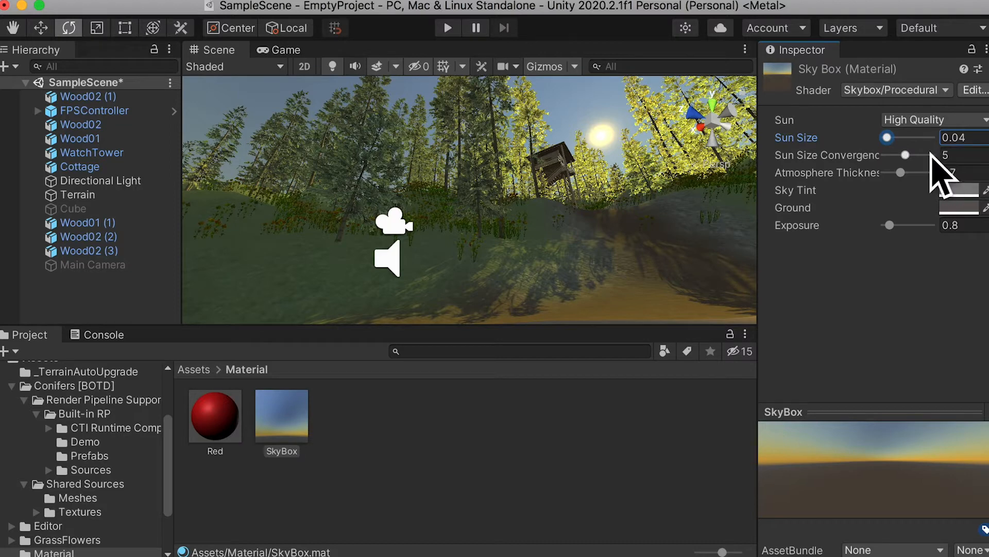
mouse_move(905, 156)
left_mouse_down()
mouse_move(942, 156)
mouse_move(896, 156)
left_mouse_up()
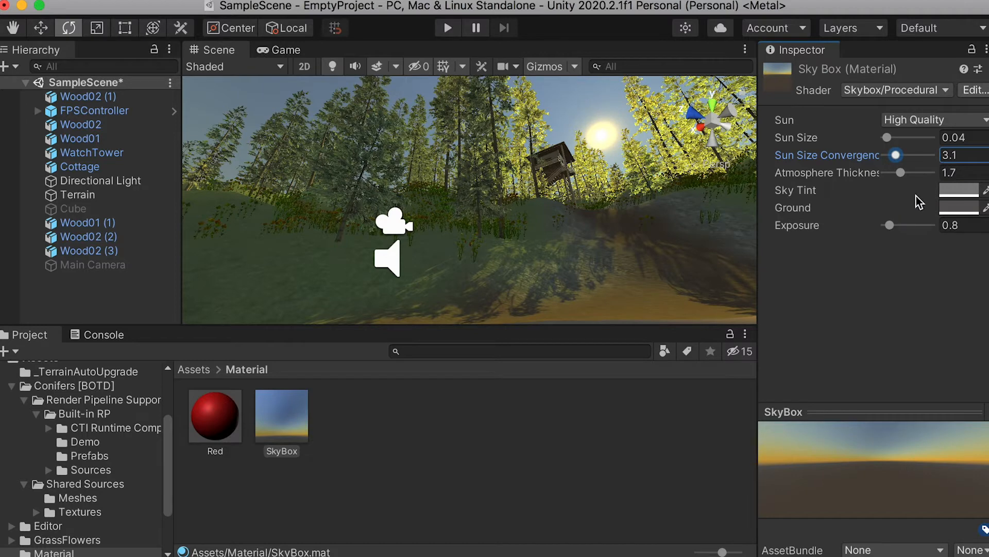
Change the directional light's color to a darker orange, RGB 215, 142, 0.
left_click(98, 180)
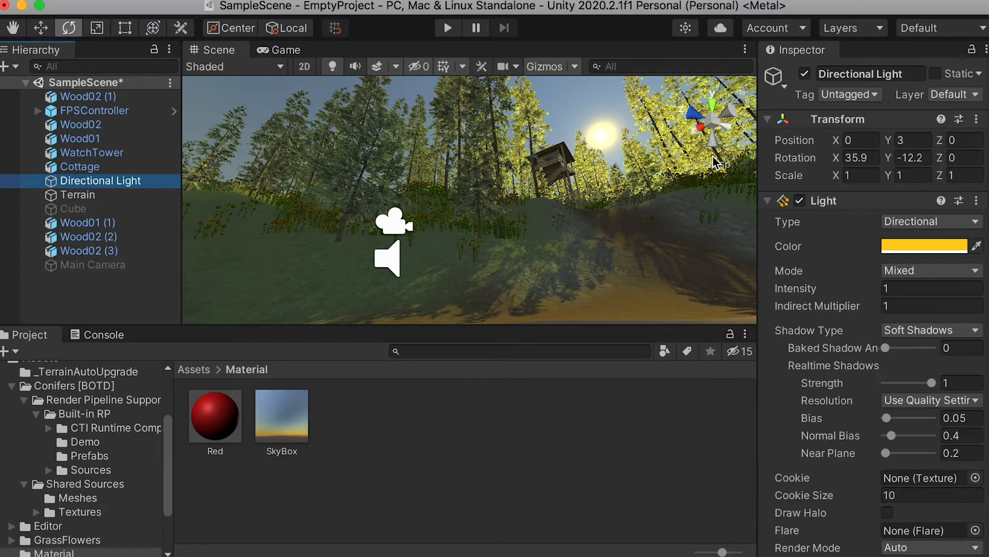
left_click(925, 253)
left_click_drag(870, 308, 854, 321)
left_click_drag(868, 295, 871, 299)
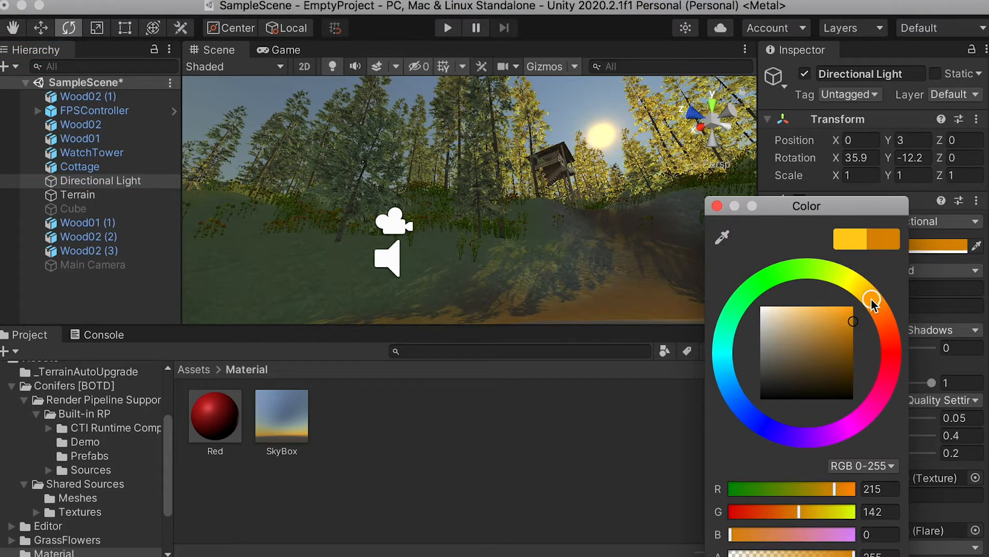
left_click(716, 206)
right_click_drag(627, 183, 828, 278)
left_click_drag(828, 278, 928, 252, "alt")
right_click_drag(567, 268, 656, 270)
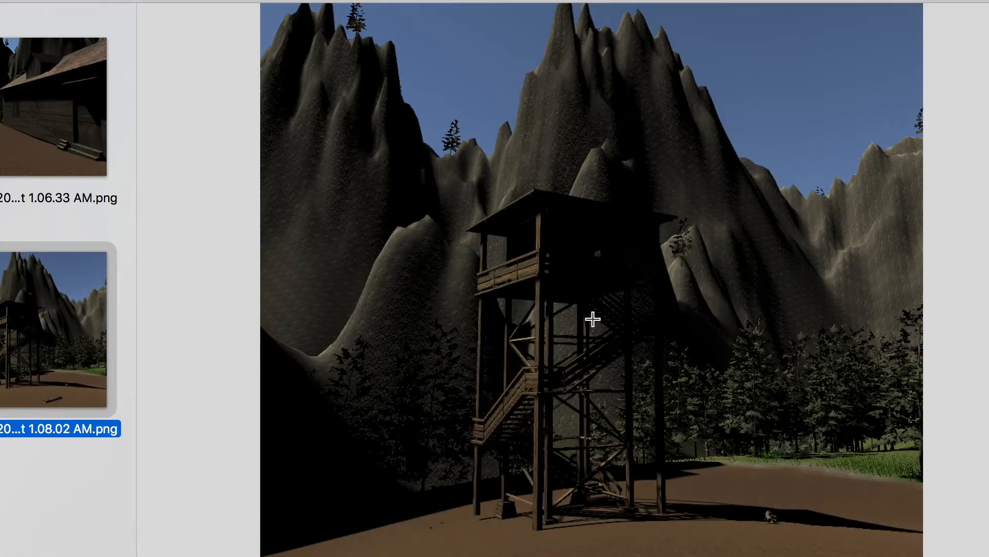
Add a second cube to New Scene, in front of the existing one.
left_click(12, 129)
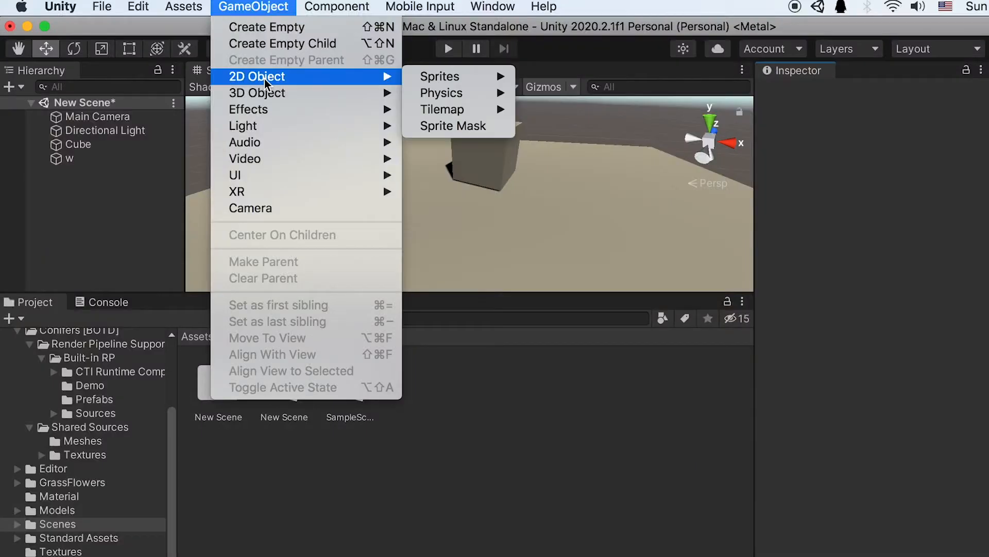
mouse_move(343, 92)
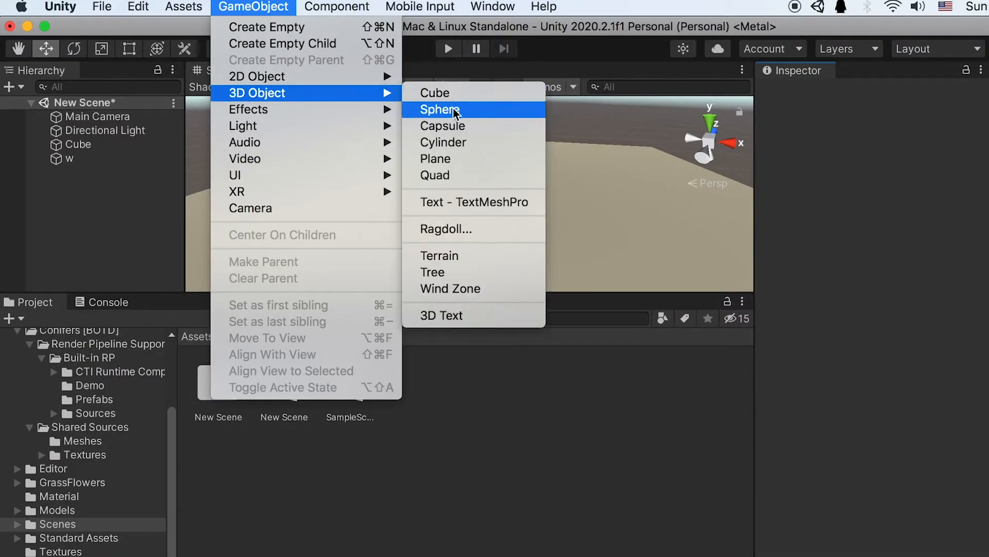
left_click(446, 94)
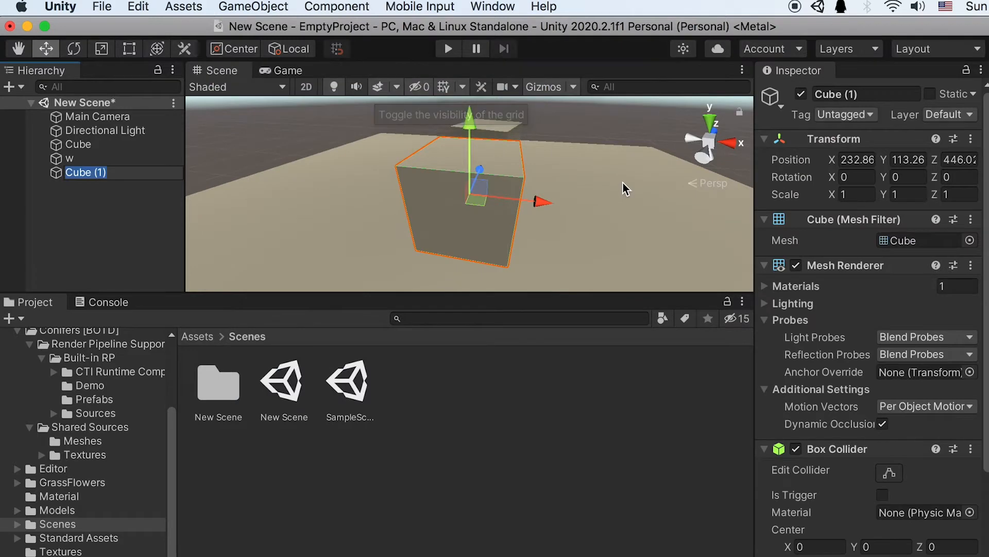
left_click_drag(635, 180, 483, 156, "alt")
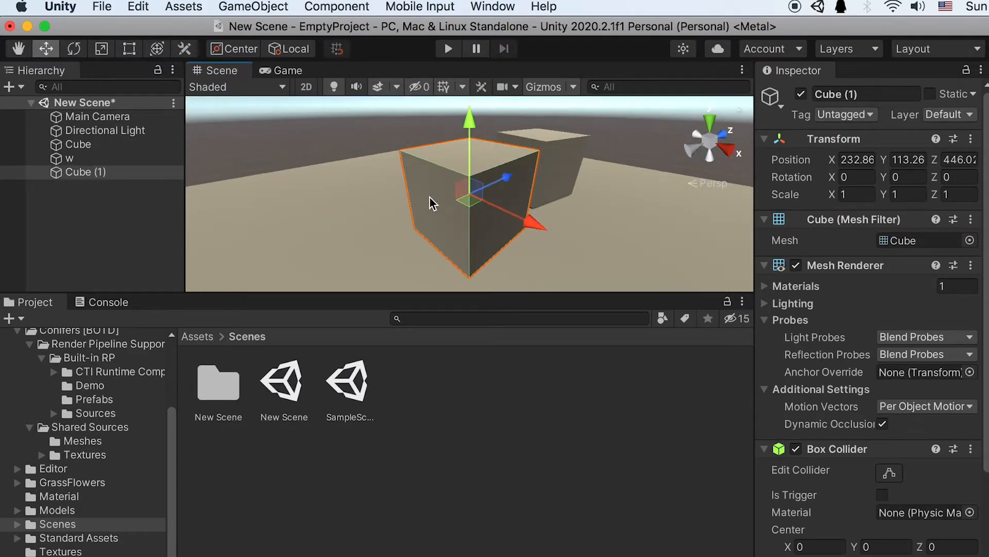
Generate the lighting for New Scene from the Lighting settings and close them.
left_click(492, 6)
mouse_move(607, 297)
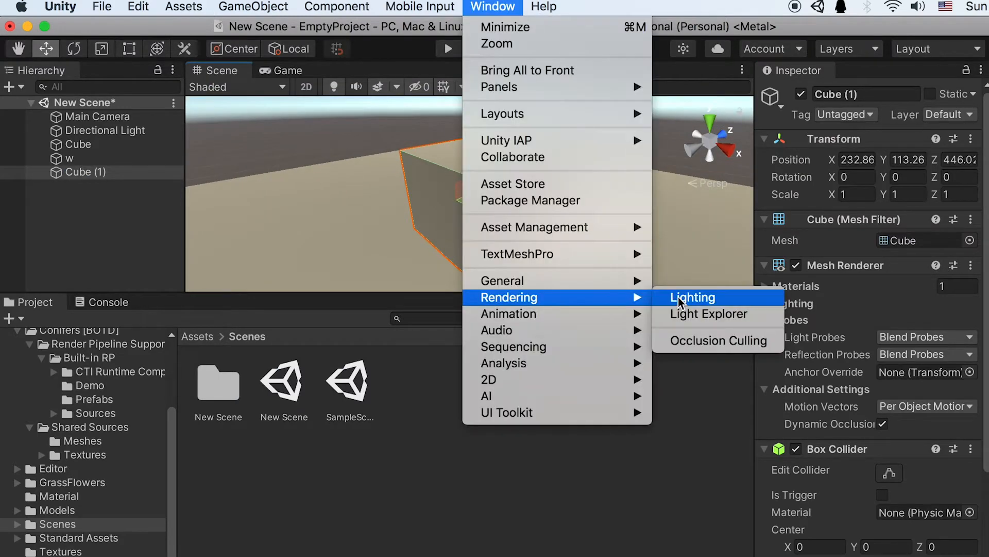
left_click(688, 299)
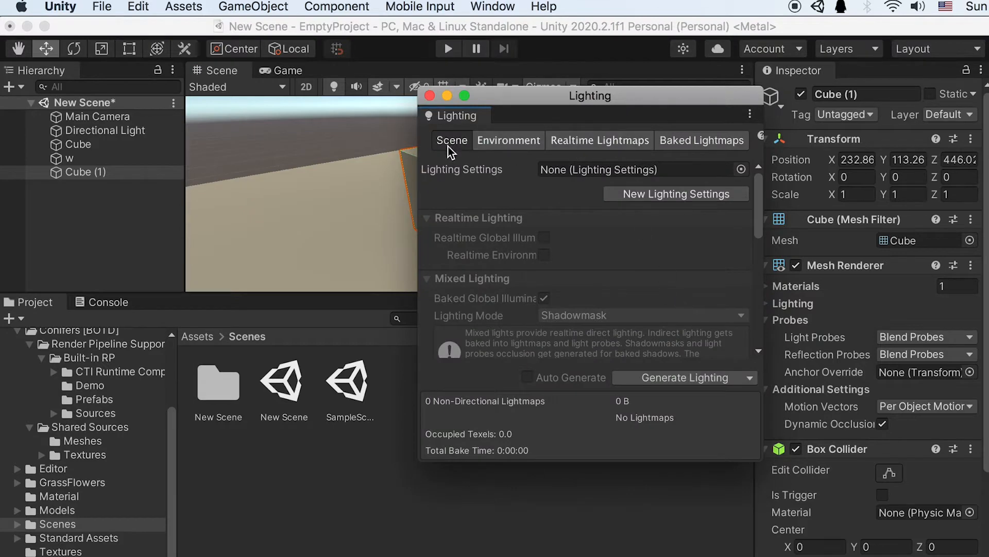
left_click_drag(759, 194, 740, 181)
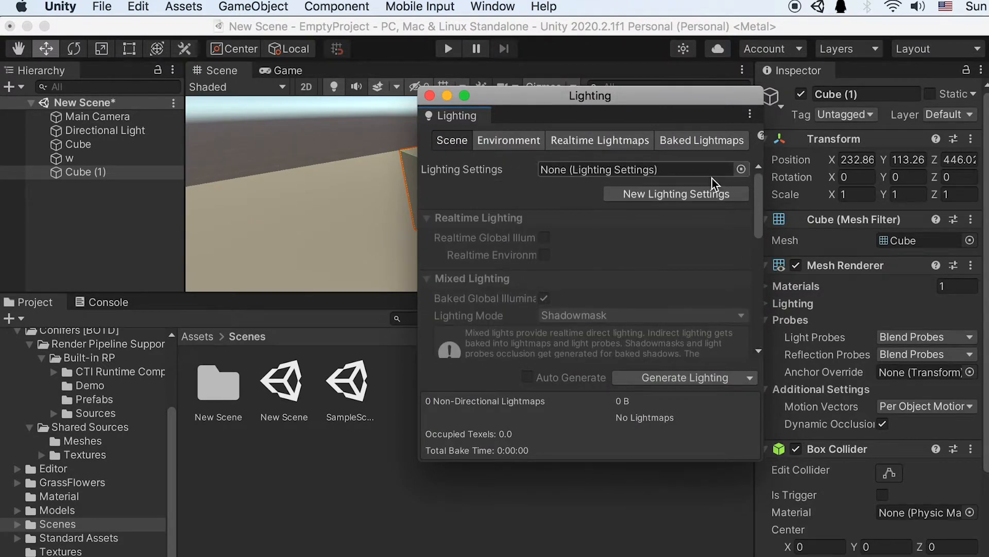
left_click(706, 381)
left_click_drag(552, 104, 791, 144)
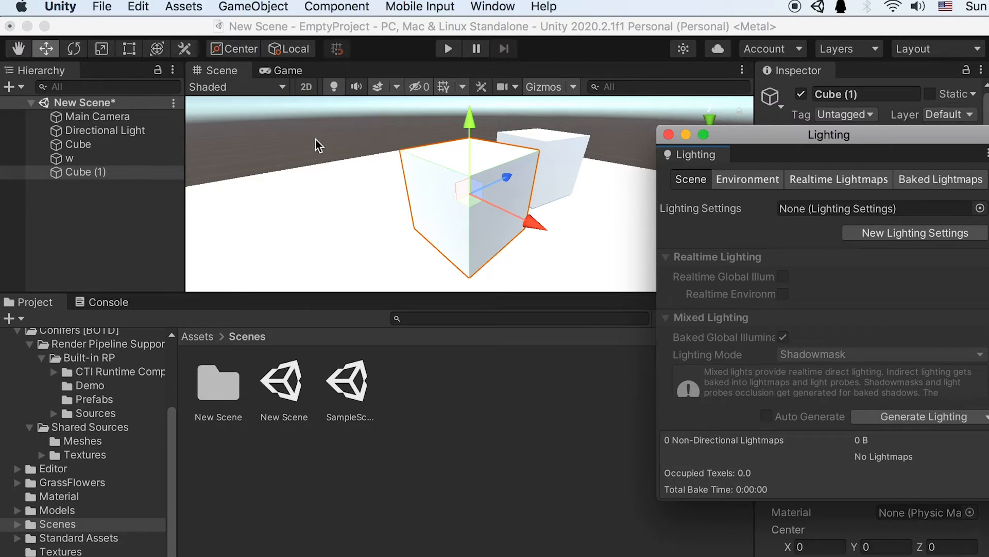
left_click(669, 135)
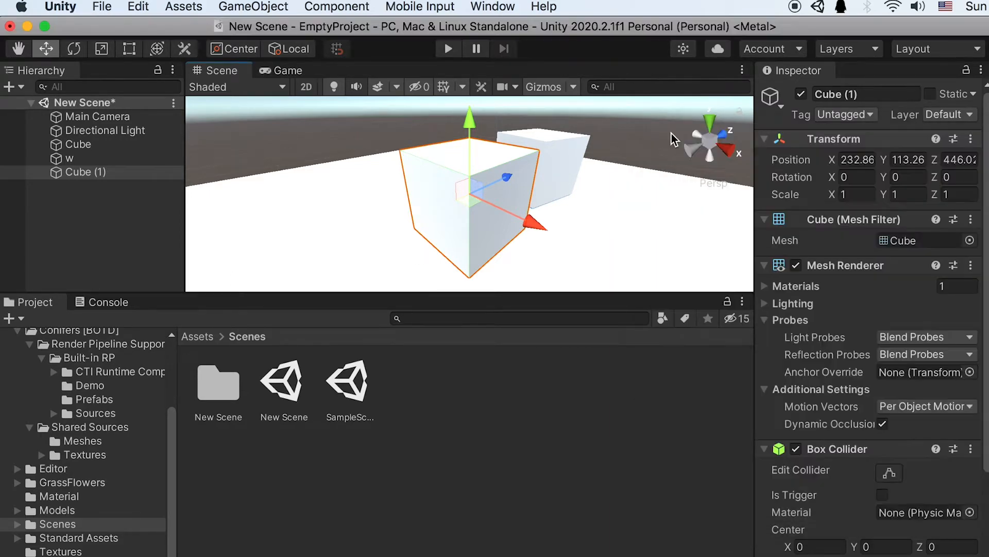
Open SampleScene from the Scenes folder.
double_click(348, 386)
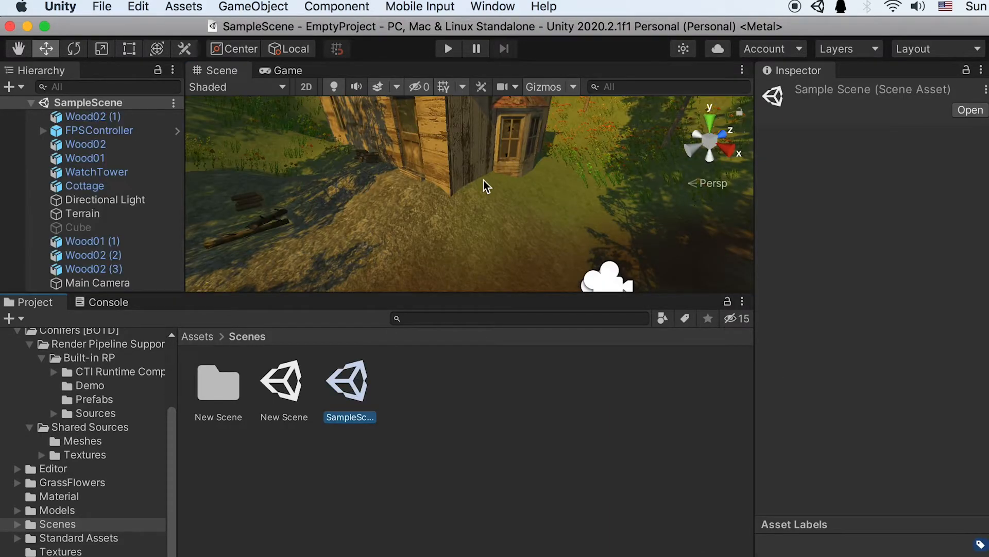
left_click_drag(539, 205, 281, 252, "alt")
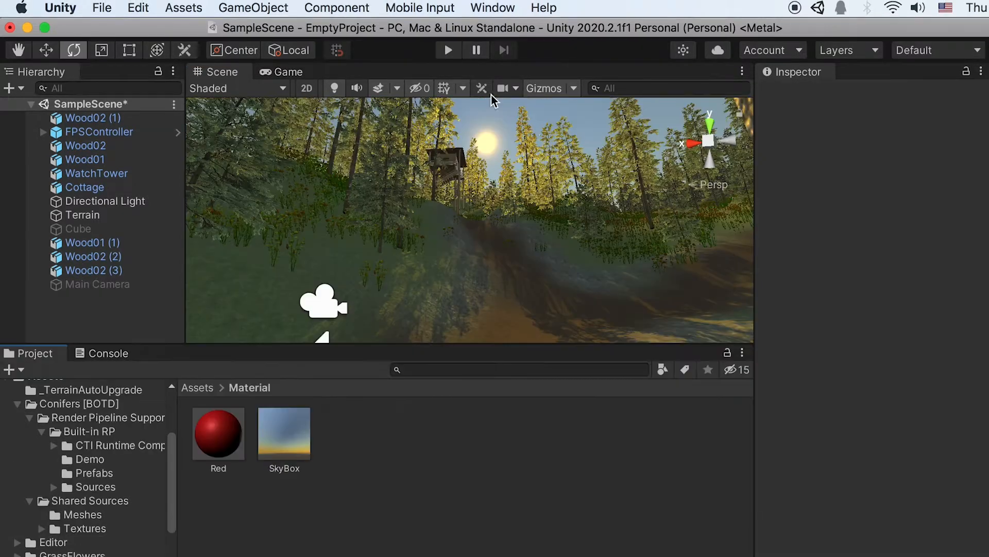
Enable fog for SampleScene in the environment lighting settings.
left_click(491, 8)
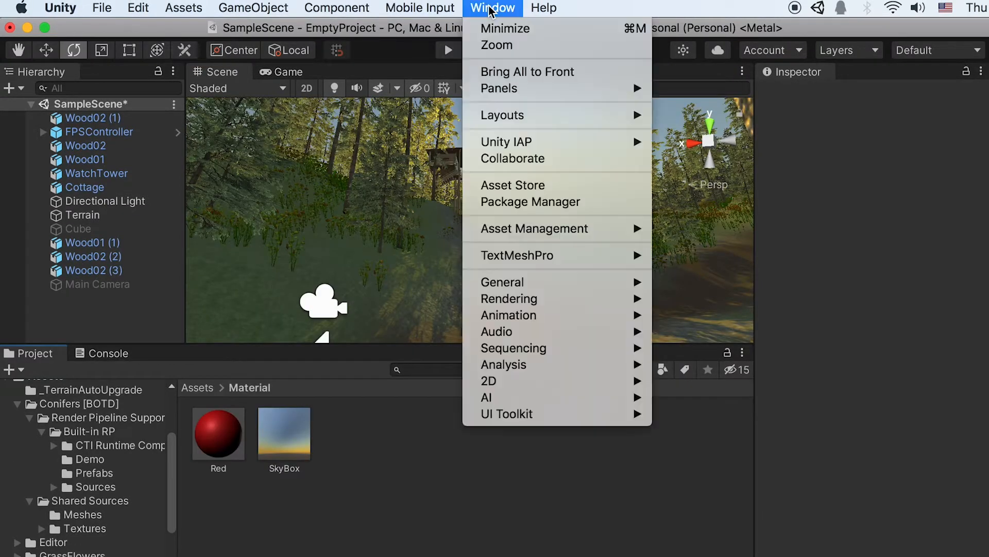
mouse_move(549, 304)
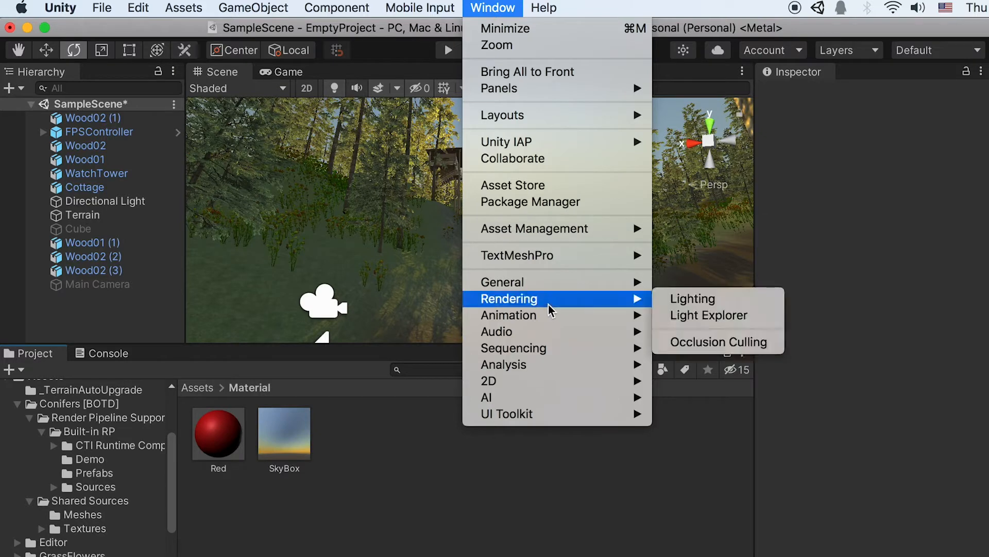
left_click(703, 300)
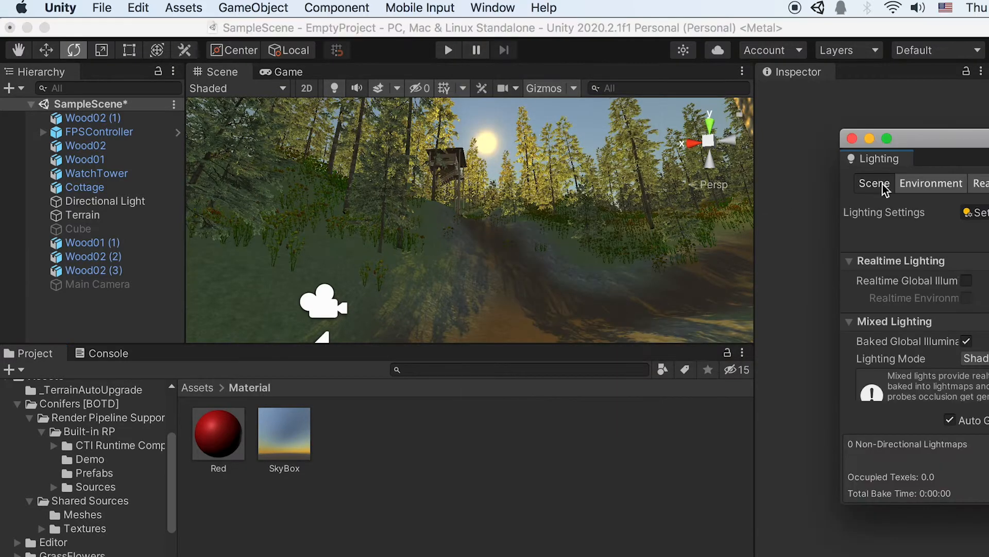
left_click_drag(938, 149, 614, 151)
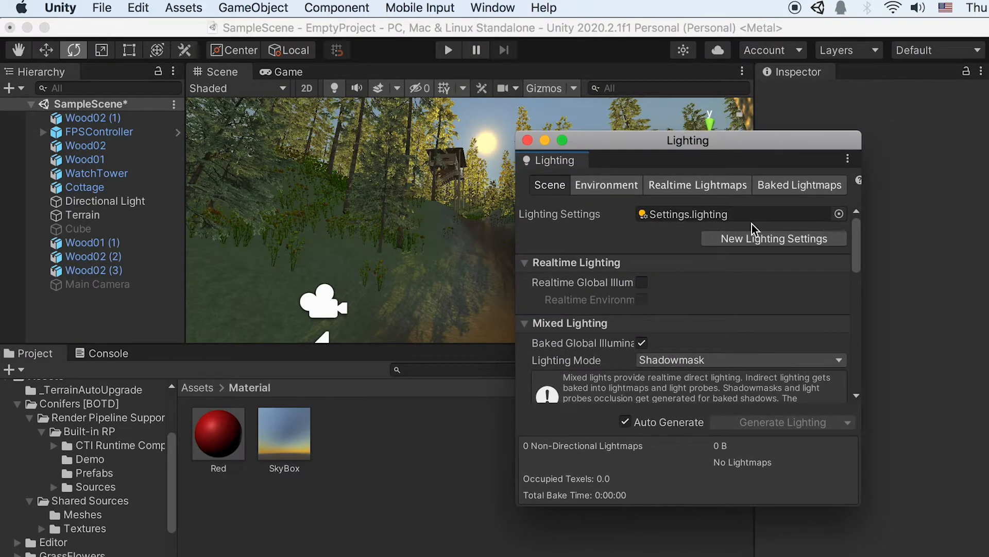
left_click(607, 186)
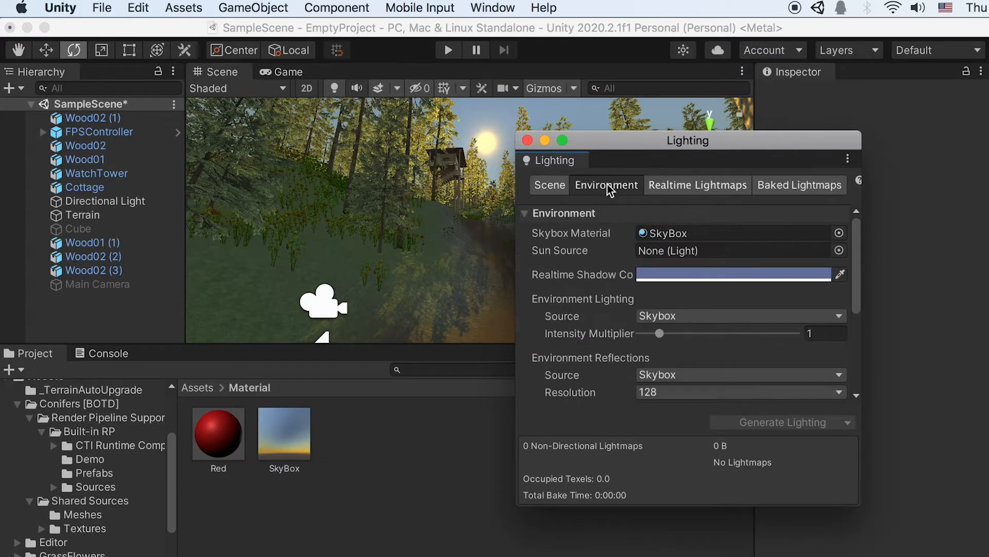
left_click_drag(919, 286, 923, 388)
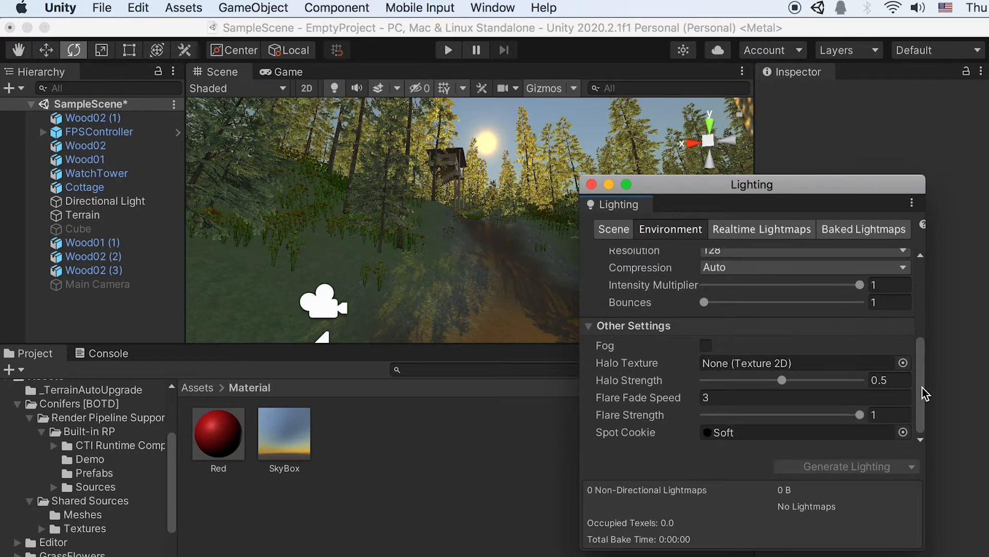
left_click(706, 345)
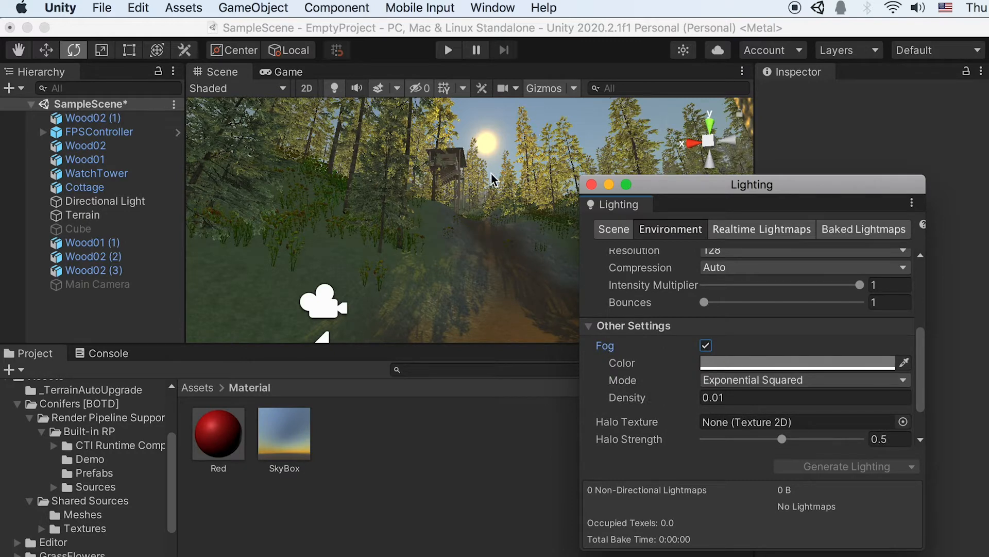
Change the fog color to a muted orange and walk through the forest in play mode to check it.
left_click_drag(670, 192, 542, 276)
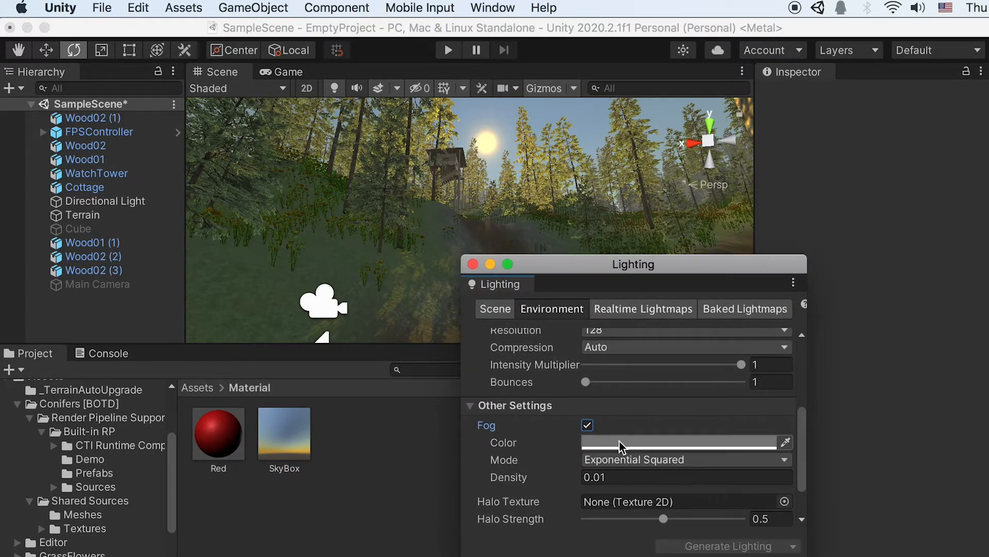
left_click(621, 446)
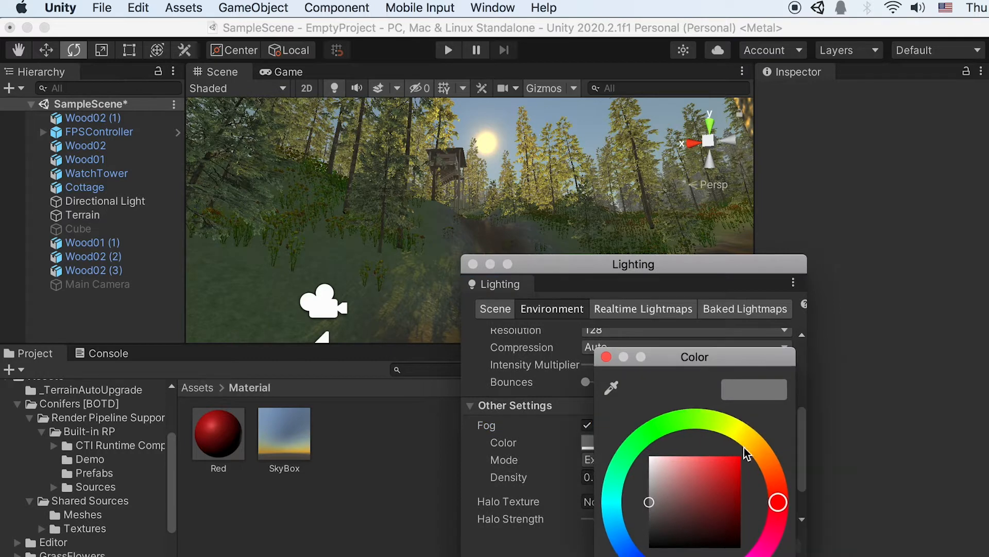
left_click_drag(767, 467, 758, 446)
left_click(741, 456)
left_click(710, 483)
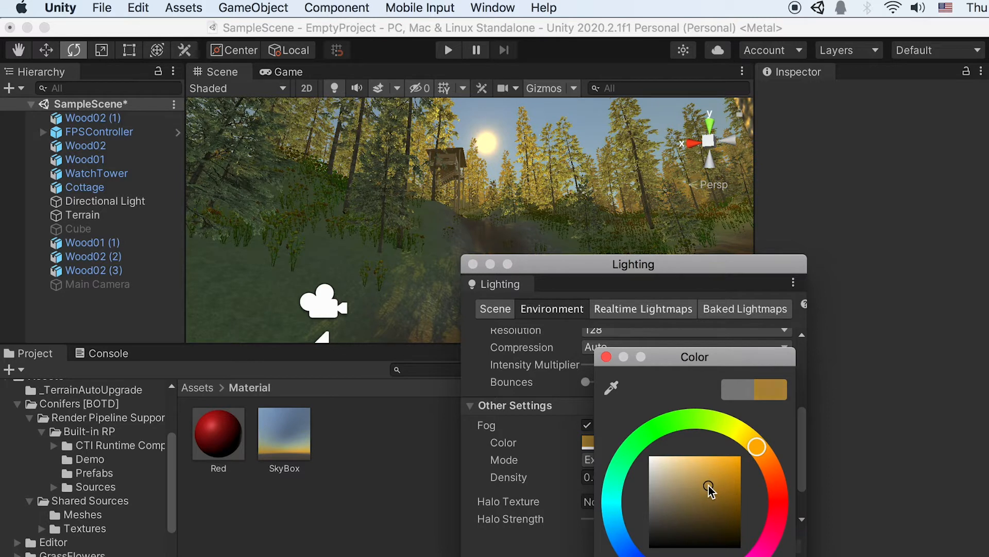
left_click(607, 357)
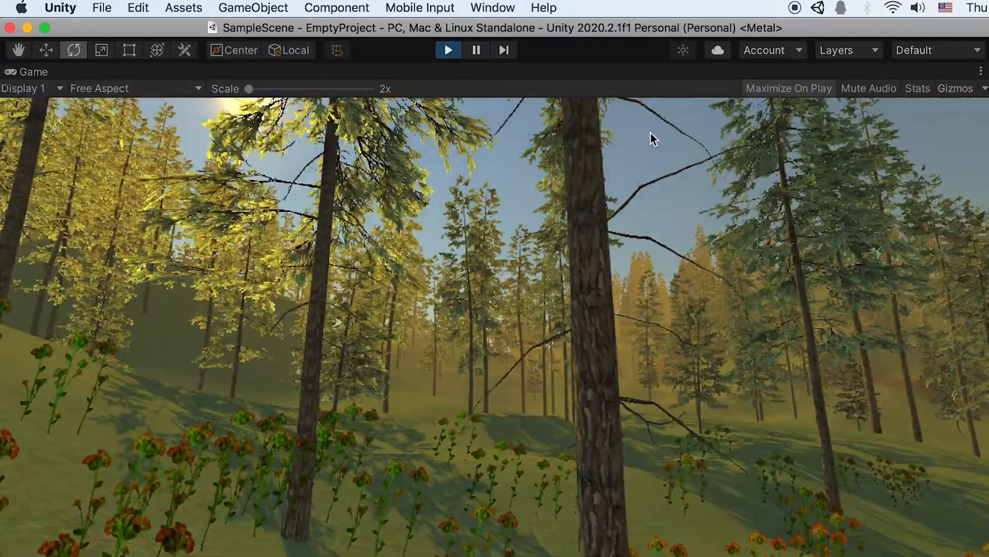
key("w")
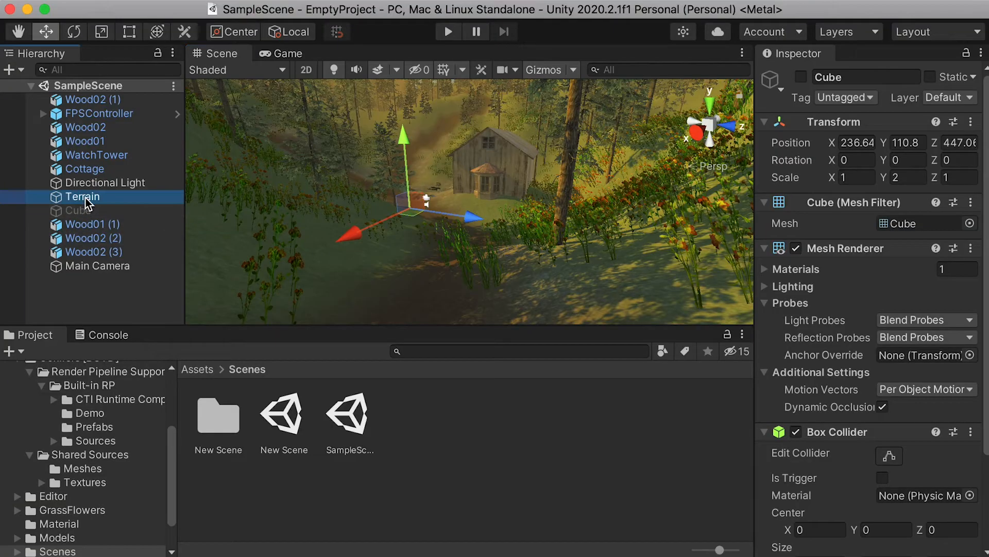
Look through the Terrain's settings and check the vegetation in play mode, ending with play mode stopped.
left_click(83, 197)
left_click(904, 223)
left_click(926, 223)
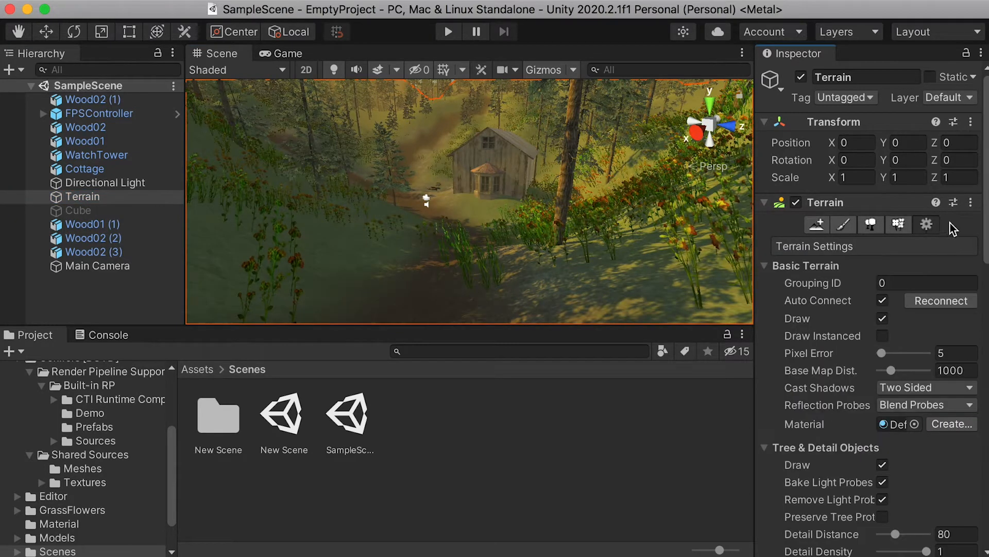
scroll(850, 216, "down", 10)
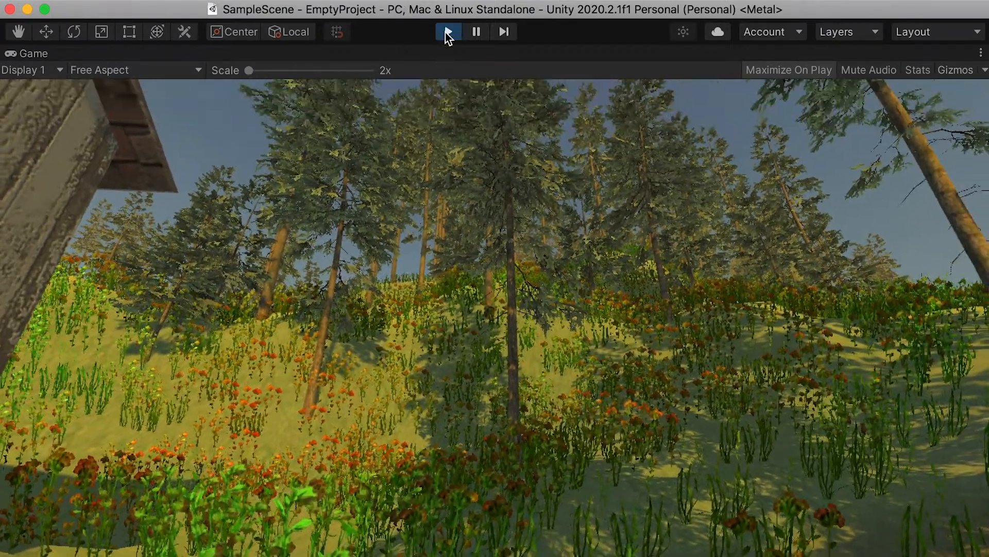
left_click(448, 32)
Add a Wind Zone object to SampleScene and select it in the scene hierarchy.
left_click(267, 6)
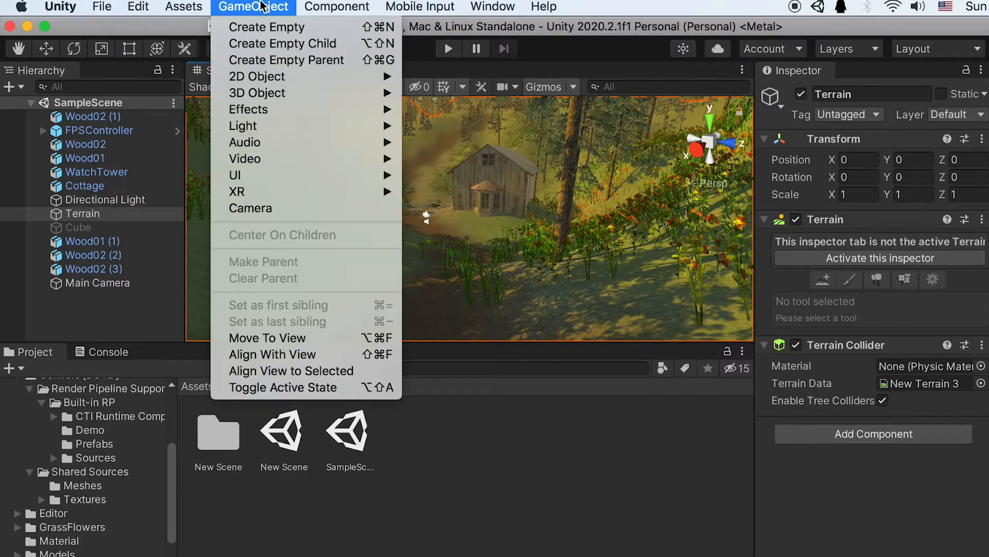
mouse_move(268, 93)
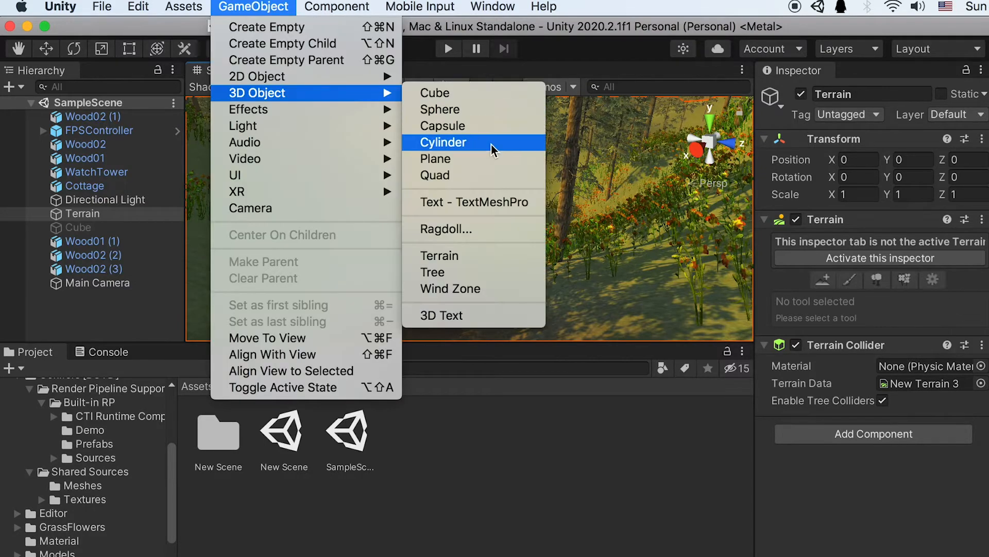
left_click(478, 293)
left_click_drag(426, 215, 404, 239, "alt")
left_click(96, 298)
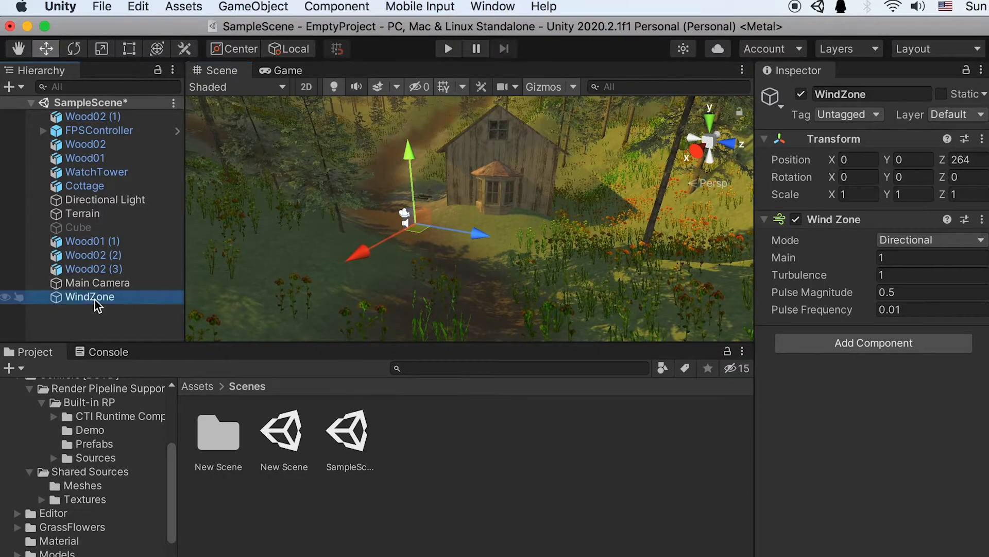
Activate the hidden Cube and make WindZone its child.
left_click(78, 228)
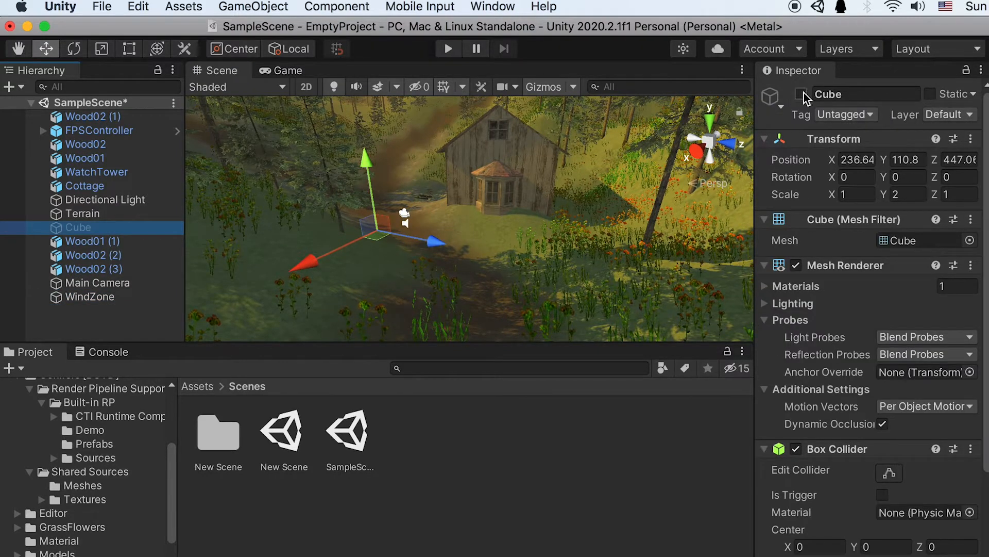
left_click(111, 298)
left_click_drag(85, 270, 89, 228)
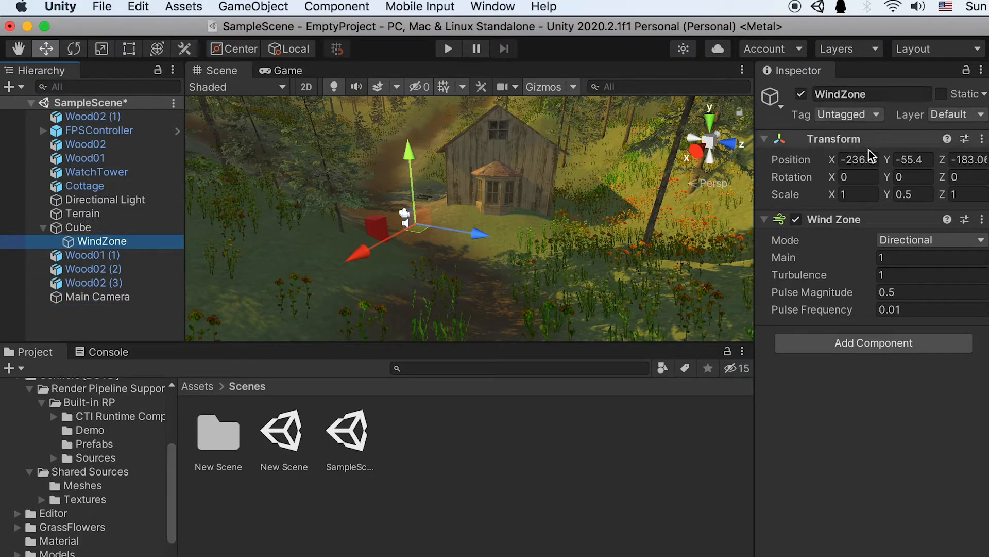
Set WindZone's position relative to the Cube to X 0, Y 0, Z 0.
left_click(860, 159)
type("0")
key("Tab")
type("0")
left_click(971, 160)
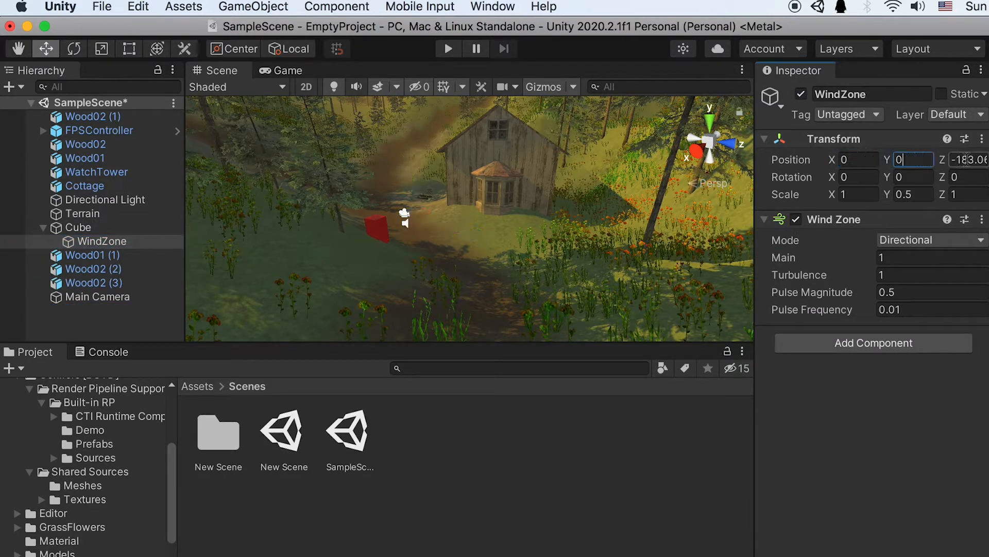
type("0")
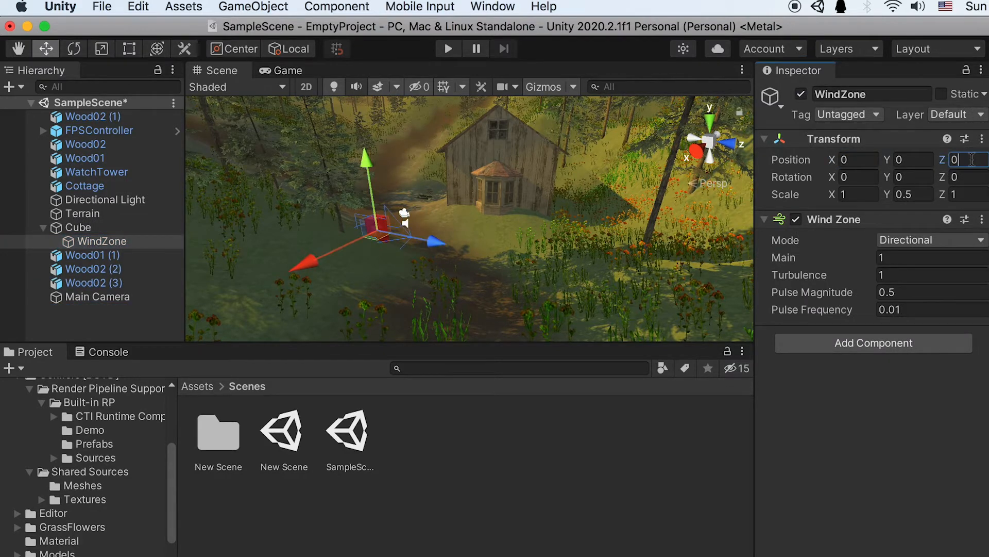
Move WindZone out of the Cube to the root of the scene hierarchy and deactivate the Cube.
left_click(98, 323)
left_click_drag(103, 240, 83, 305)
left_click(77, 227)
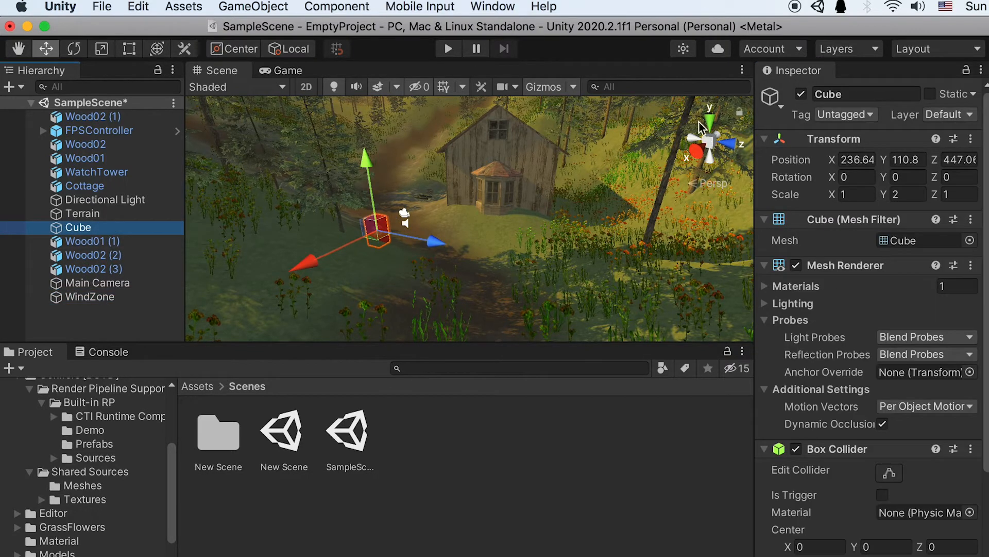
left_click(801, 94)
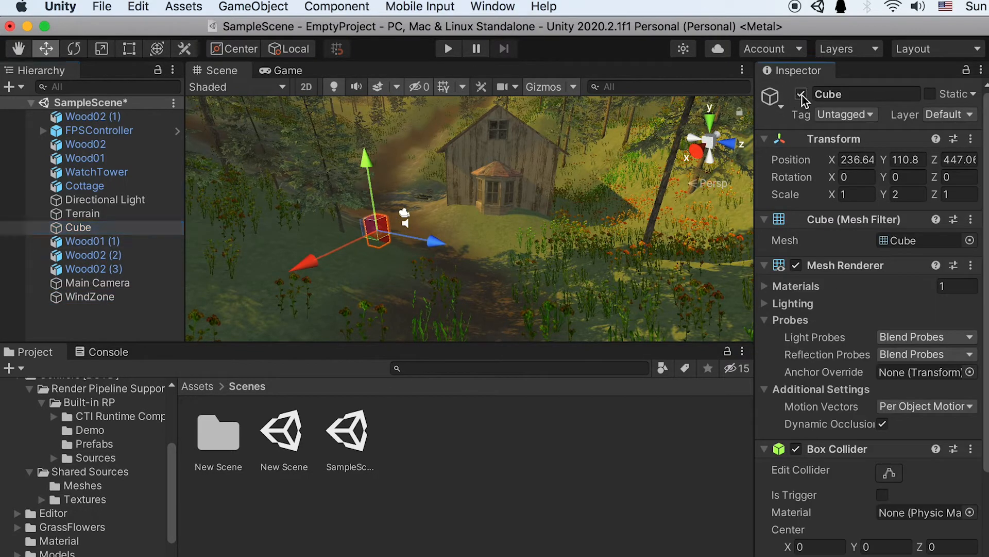
Move WindZone beside the cottage to about X 232.67, Y 112.32, Z 447.06.
left_click(114, 300)
left_click_drag(422, 233, 447, 227)
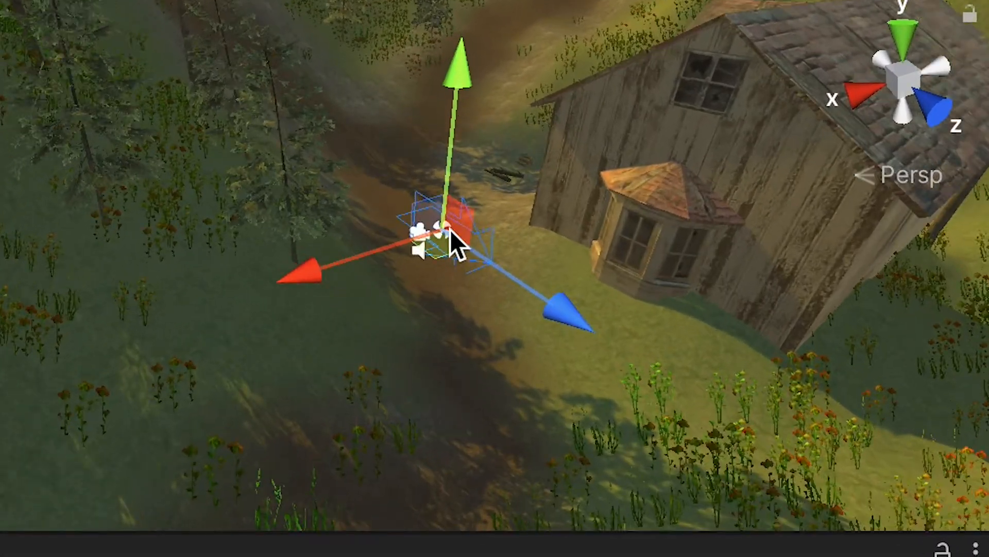
left_click_drag(471, 64, 468, 35)
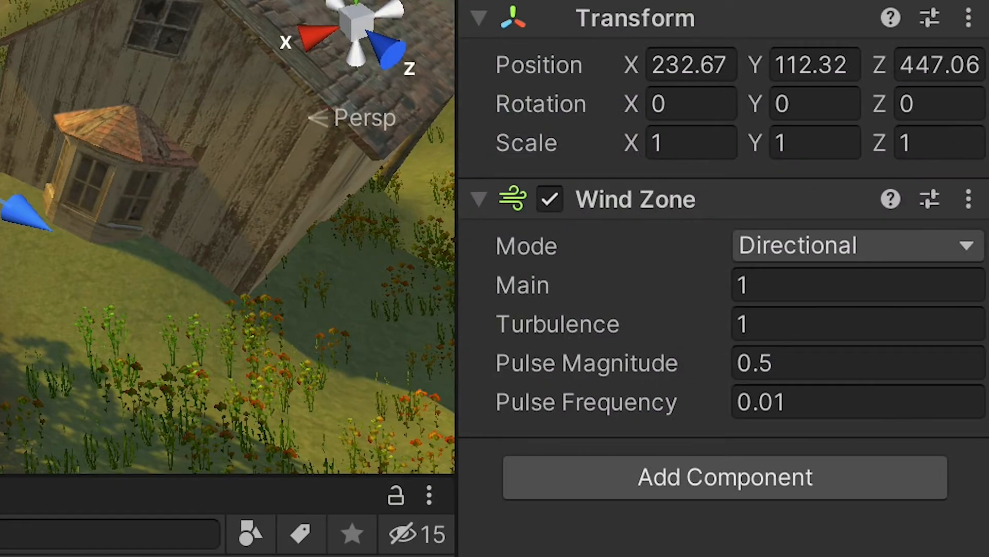
left_click_drag(361, 278, 407, 242, "alt")
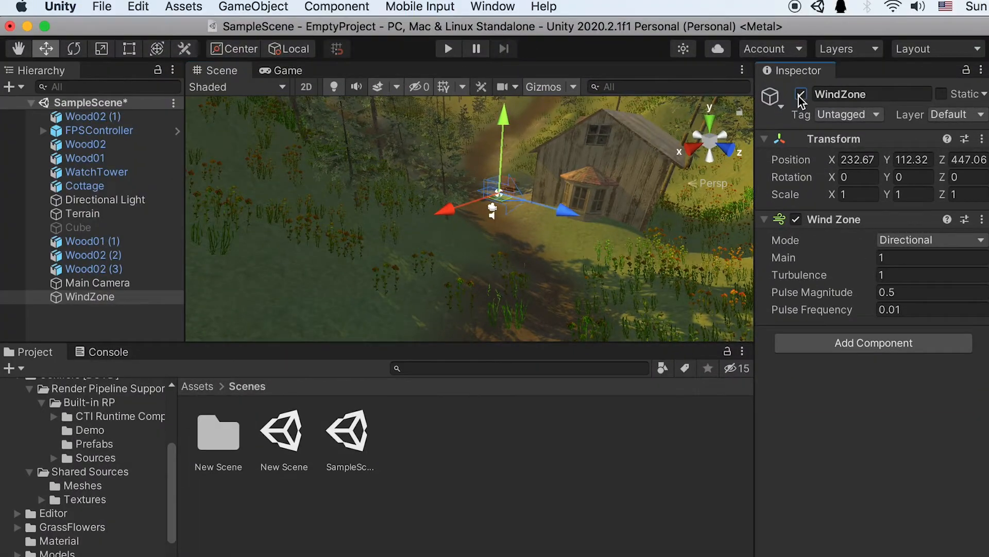
Deactivate WindZone and add the PF CTI Windzone prefab from the Conifers CTI Runtime Components folder to the scene.
left_click(801, 95)
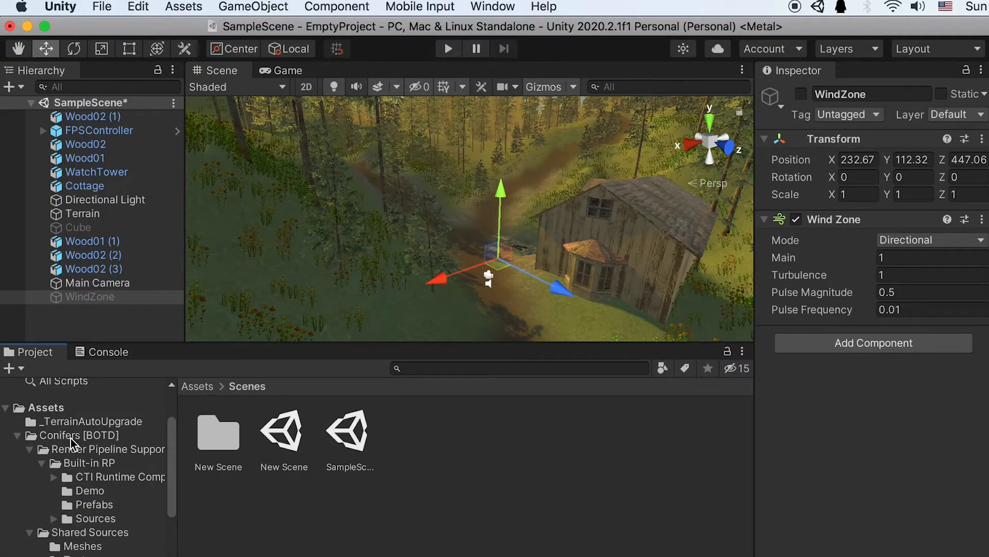
left_click(70, 436)
left_click(95, 476)
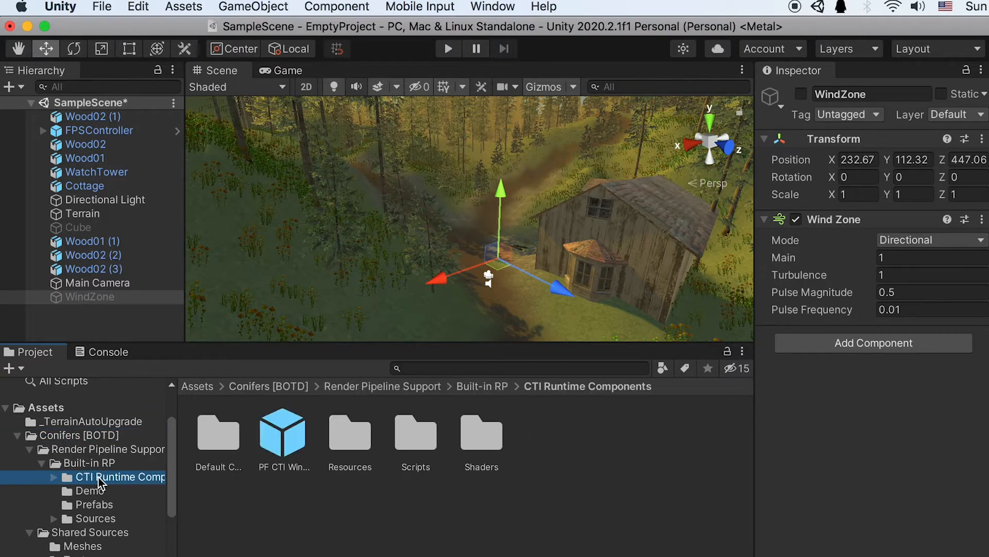
left_click(296, 453)
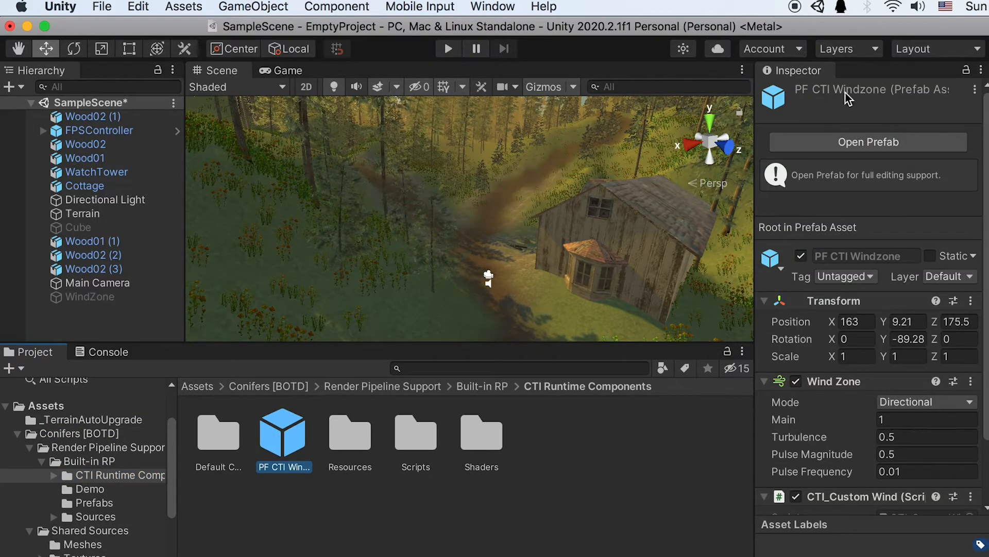
left_click_drag(283, 438, 70, 316)
Set PF CTI Windzone's main wind to 0.2, turbulence to 0.3 and pulse magnitude to 0.3, testing the wind in play mode before and after.
key("super+p")
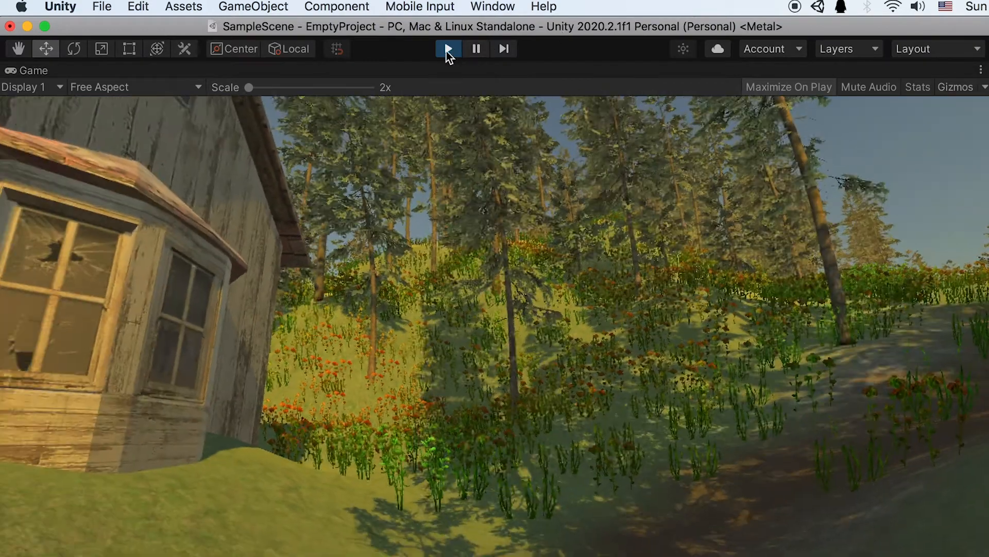
left_click(448, 49)
left_click(881, 271)
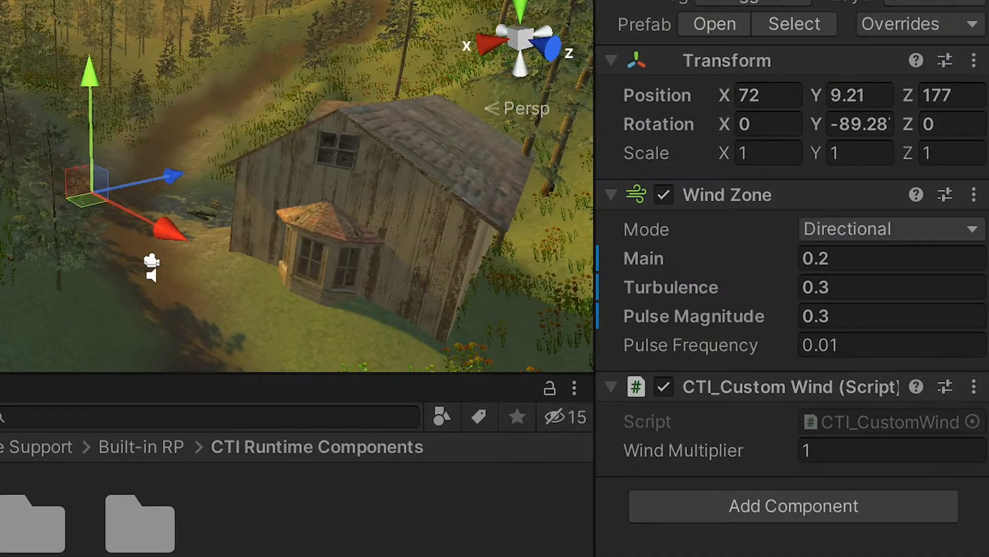
left_click(449, 49)
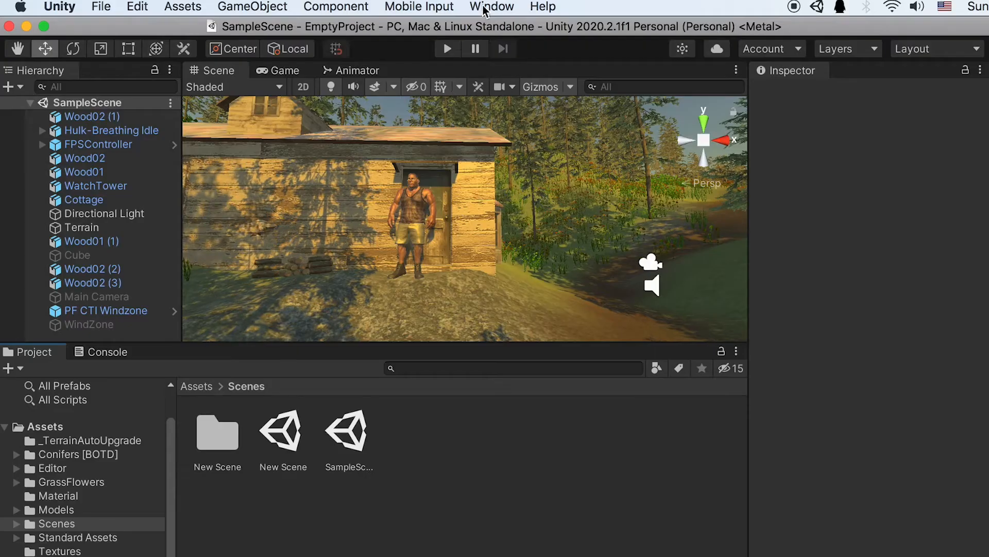
Install the Post Processing 2.3.0 package from the Unity Registry through the Package Manager.
left_click(490, 6)
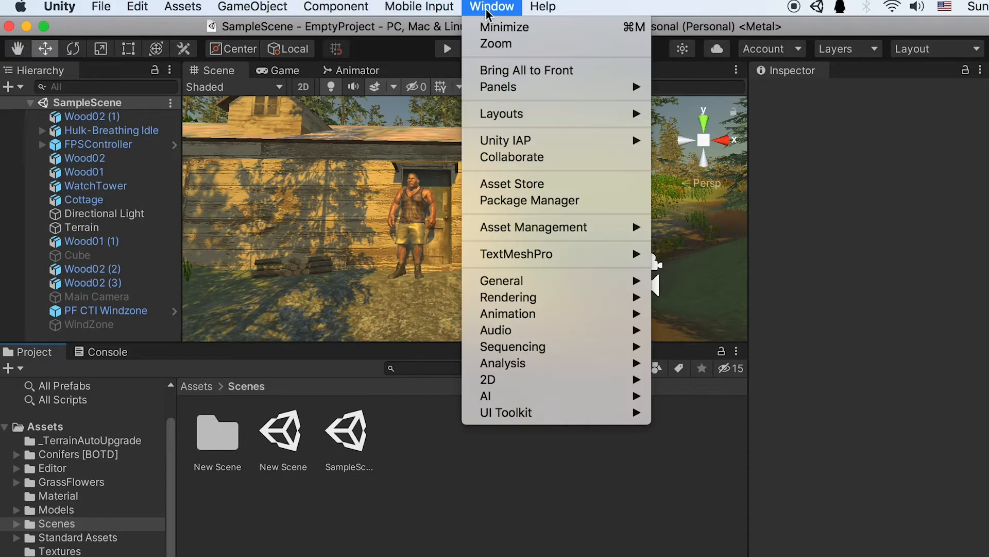
left_click(574, 202)
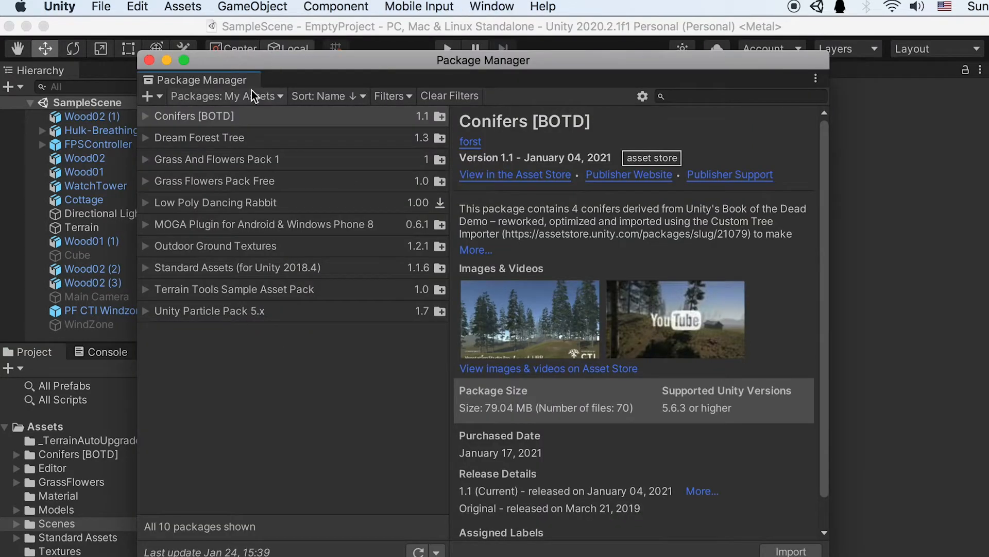
left_click(273, 97)
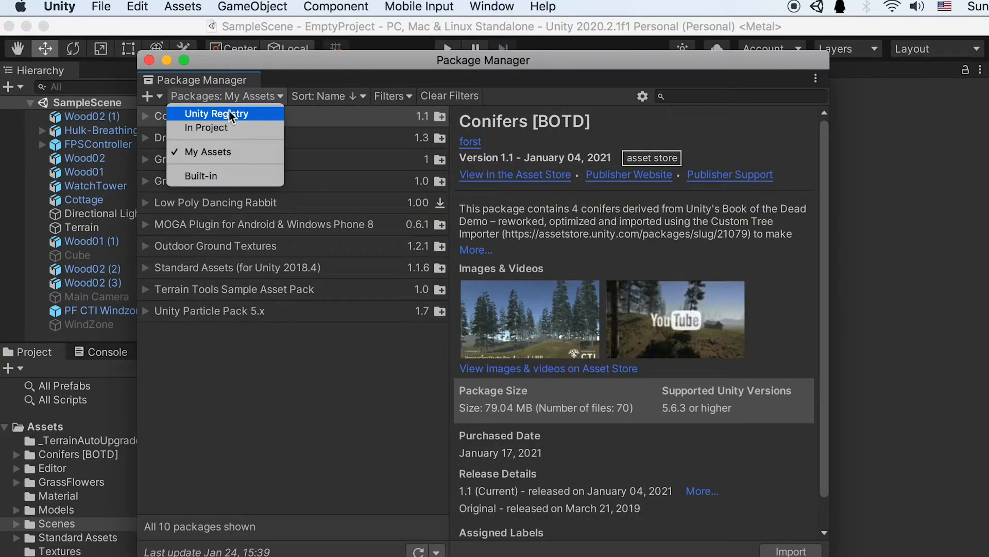
left_click(258, 115)
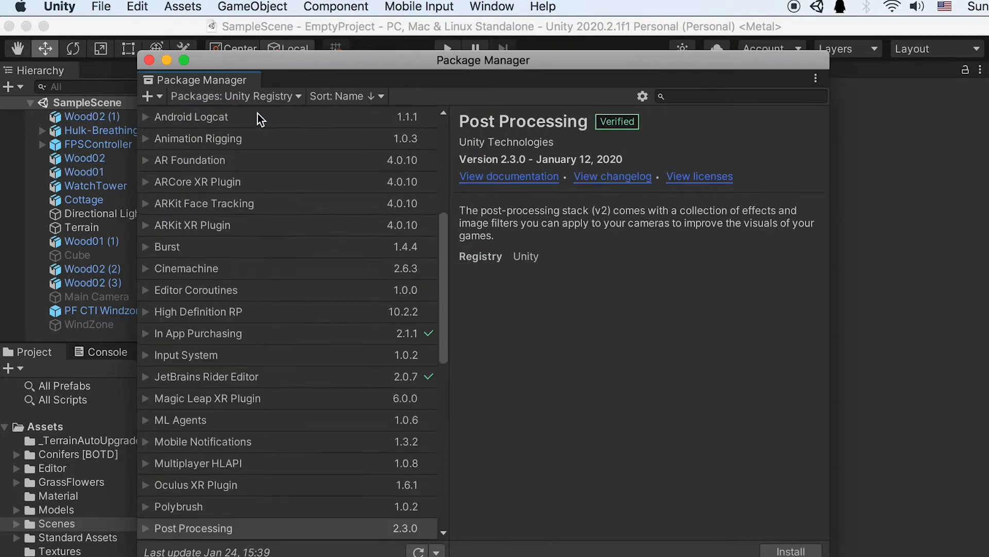
left_click_drag(443, 237, 442, 303)
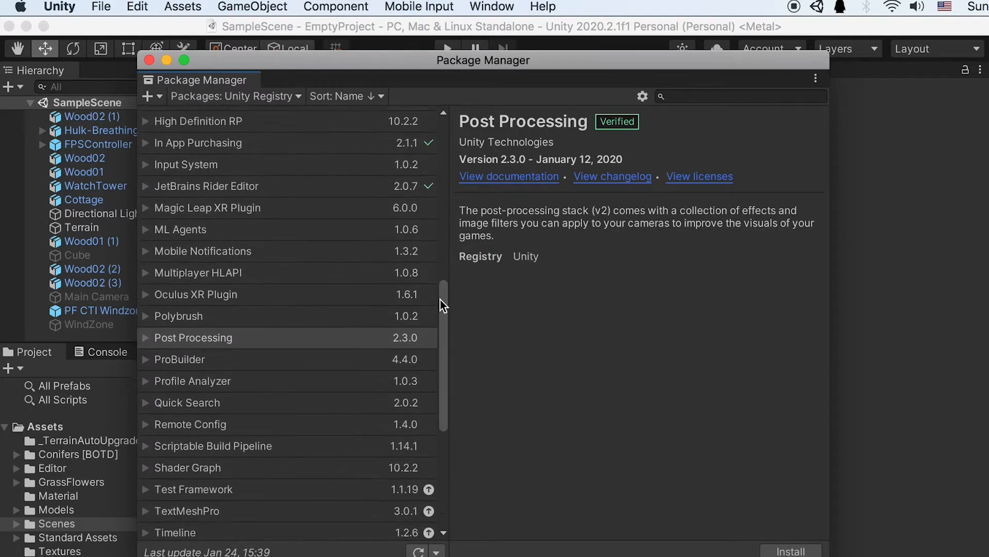
left_click(221, 339)
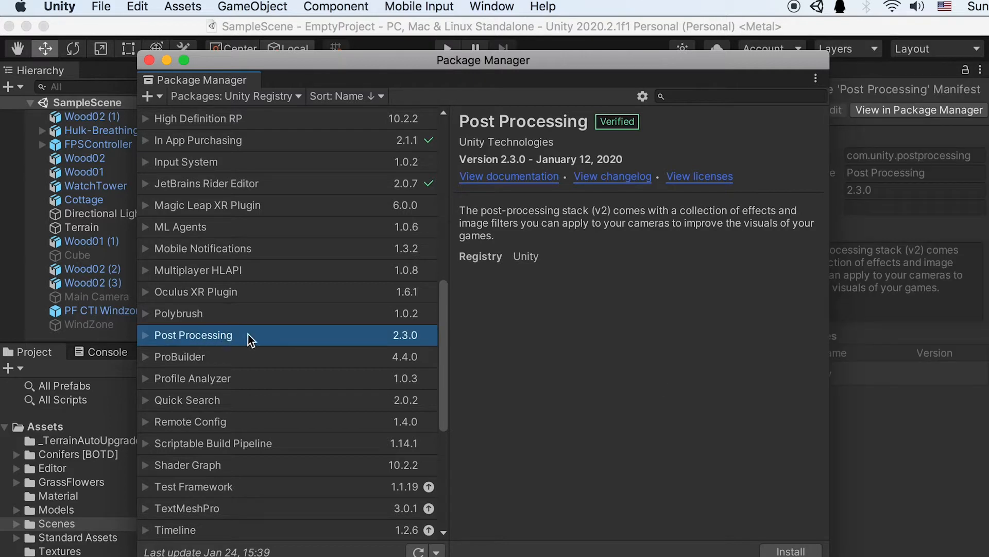
left_click(793, 551)
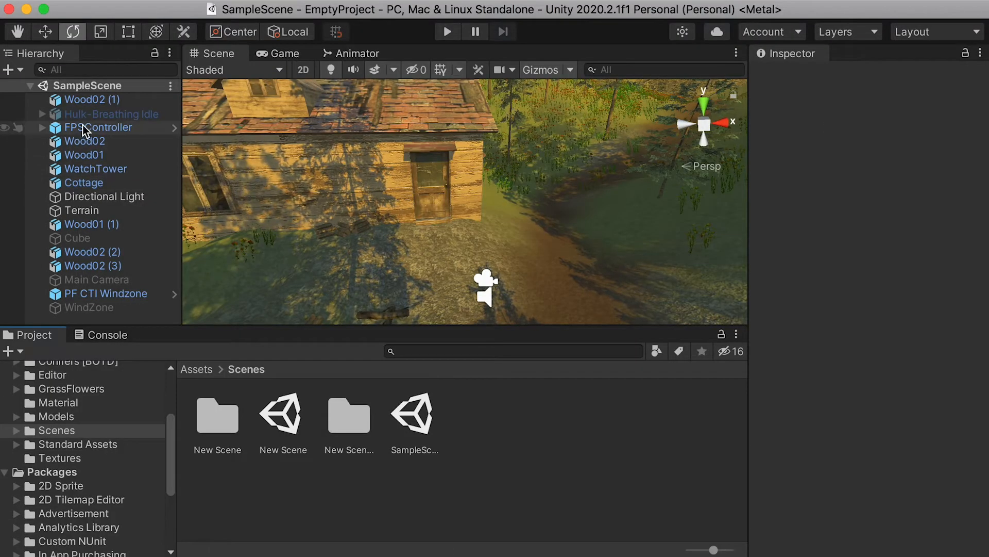
Assign the FirstPersonCharacter camera inside FPSController to the PostProcessing layer, using the Game view as preview.
left_click(77, 128)
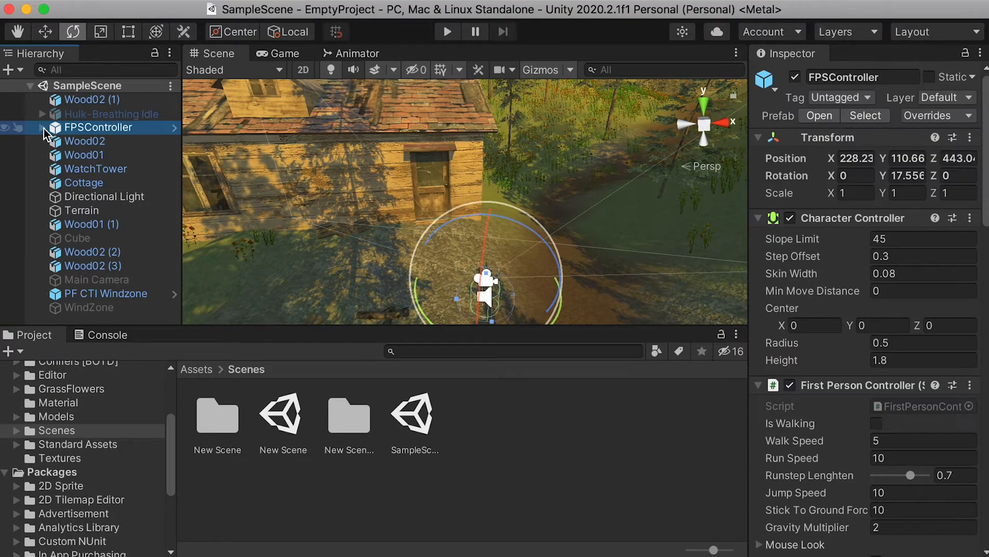
left_click(43, 128)
left_click(106, 141)
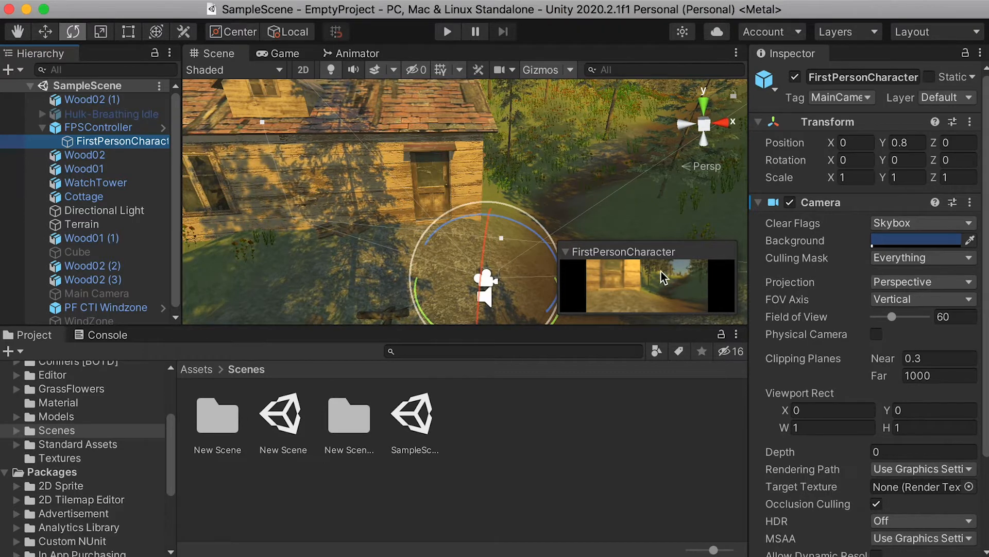
left_click(283, 56)
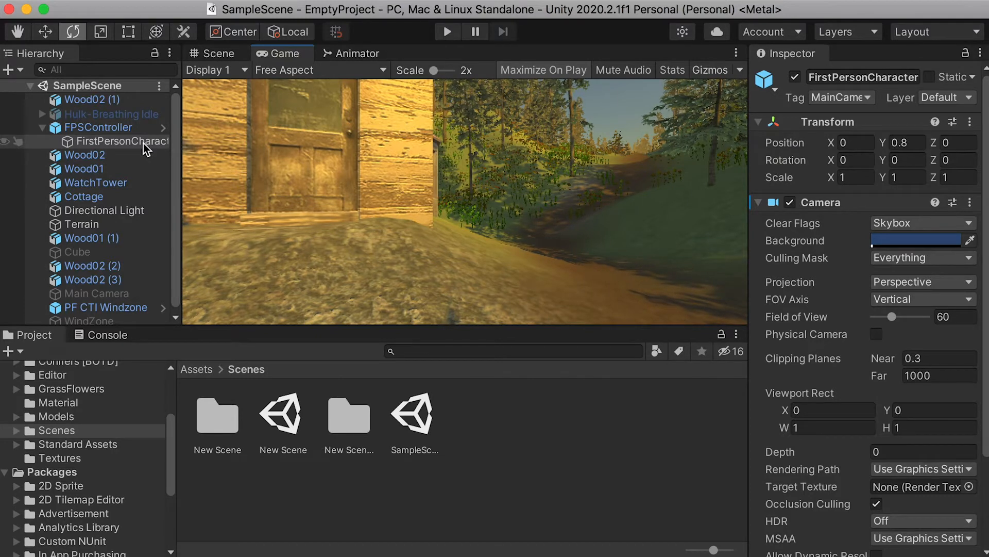
left_click(126, 144)
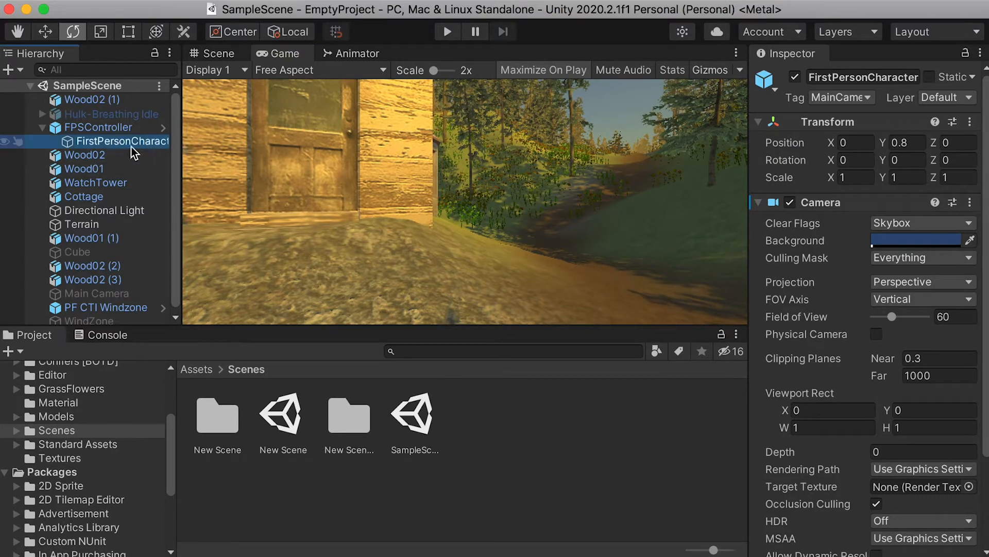
left_click(905, 105)
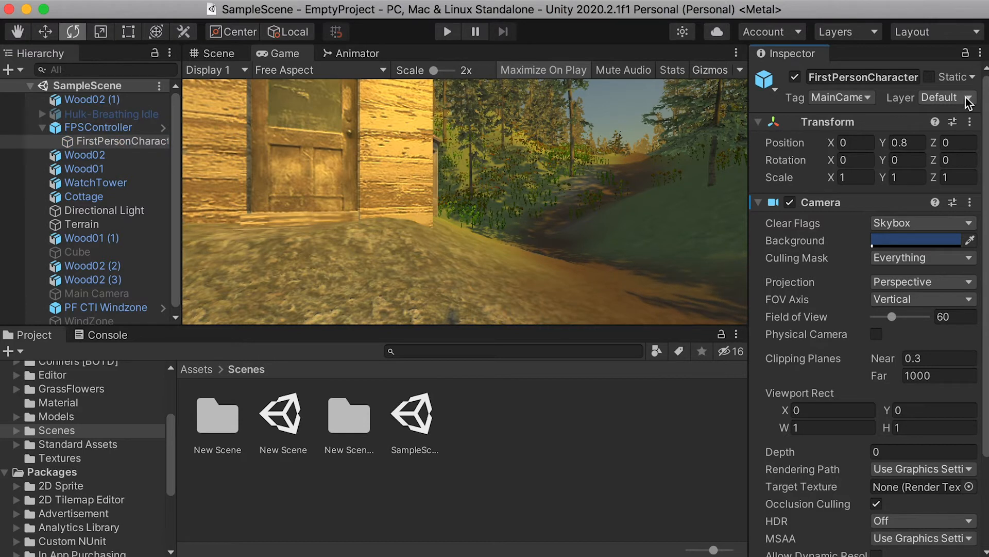
left_click(968, 98)
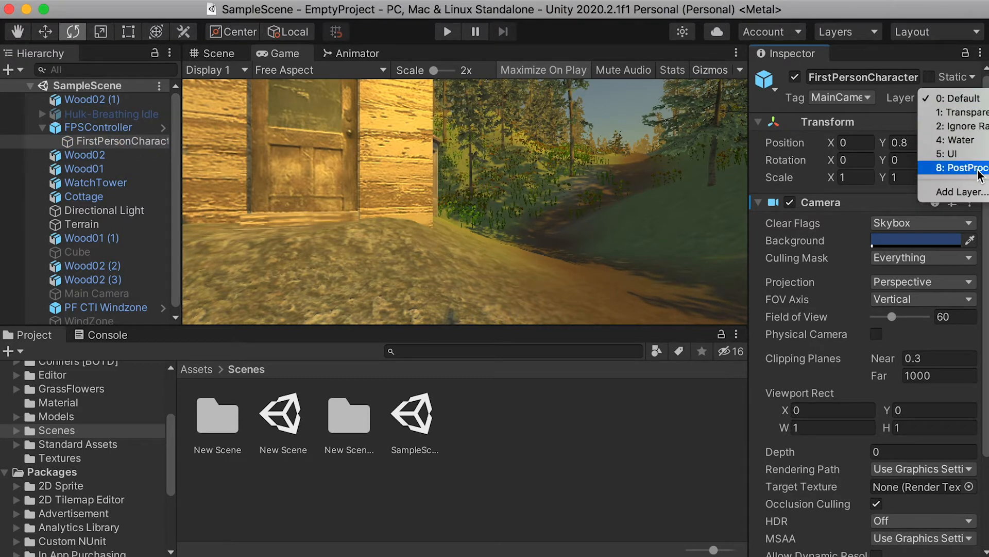
left_click(963, 167)
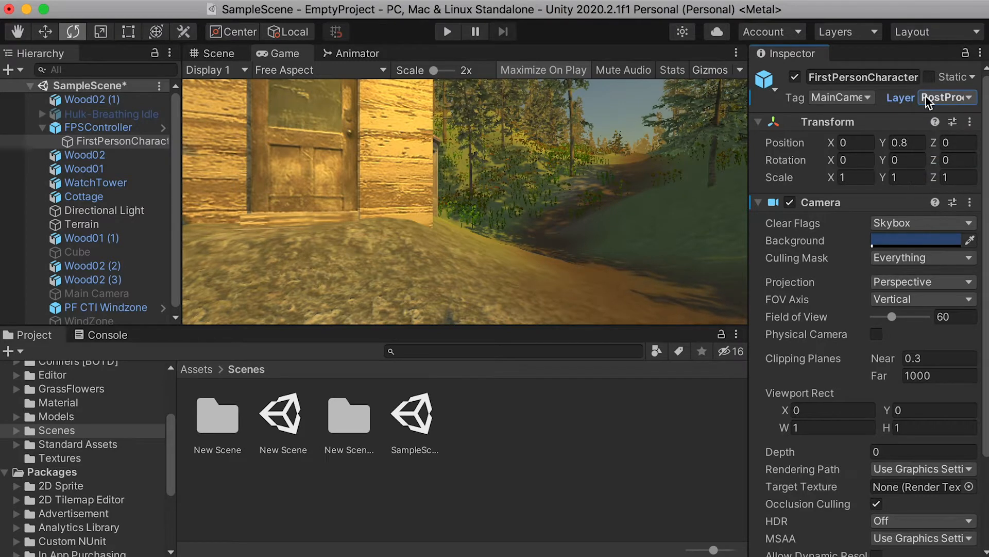
Add the Post-process Layer and Post-process Volume components to FirstPersonCharacter.
scroll(980, 226, "down", 5)
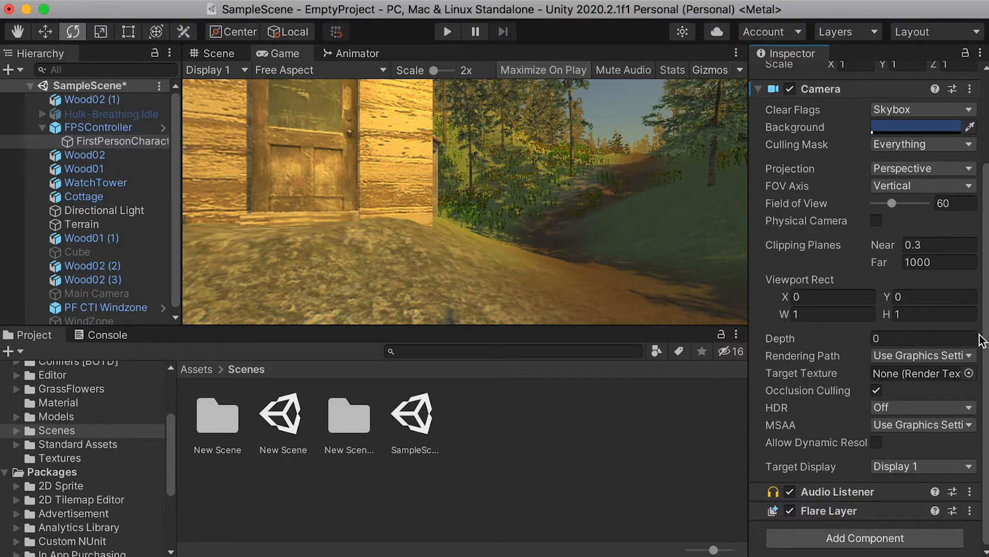
left_click(887, 539)
type("post")
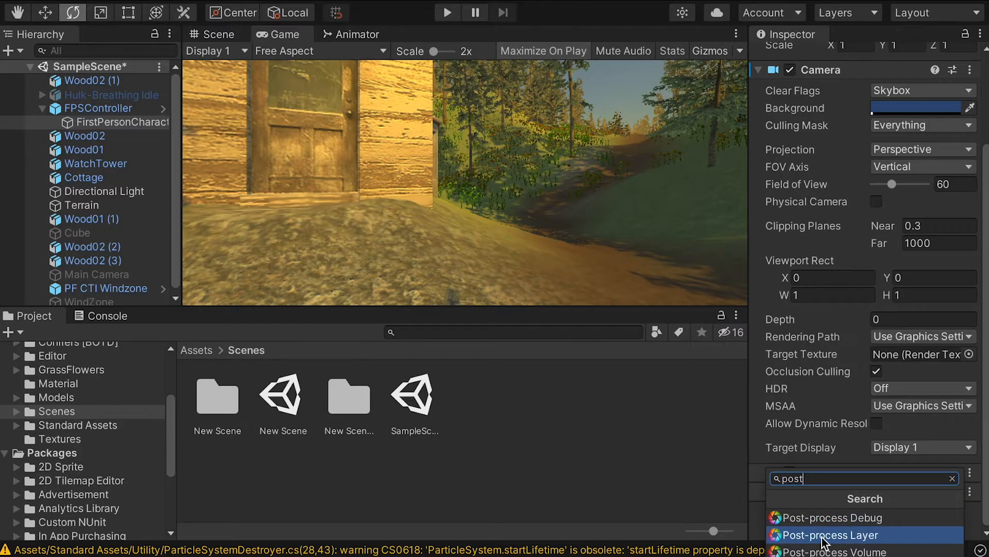
left_click(847, 536)
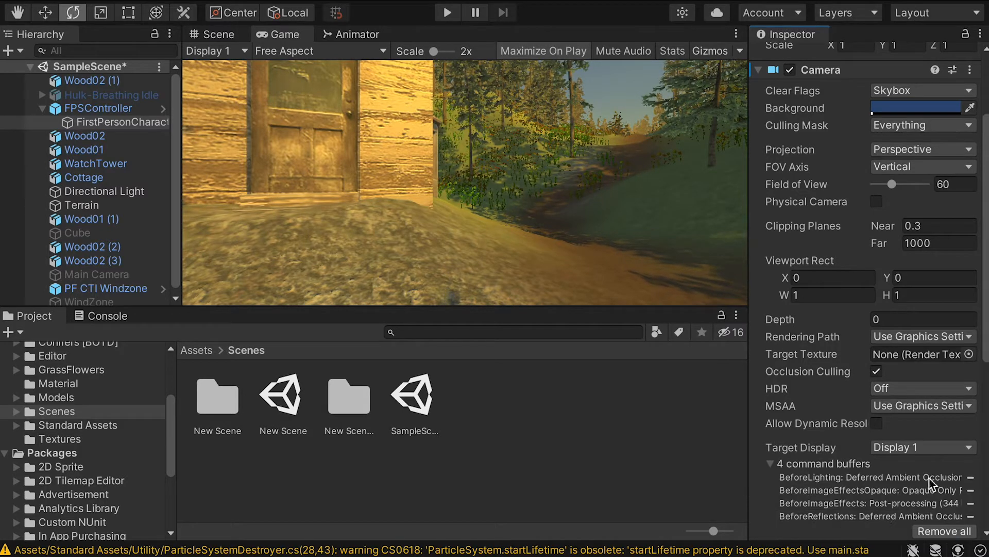
scroll(837, 489, "down", 10)
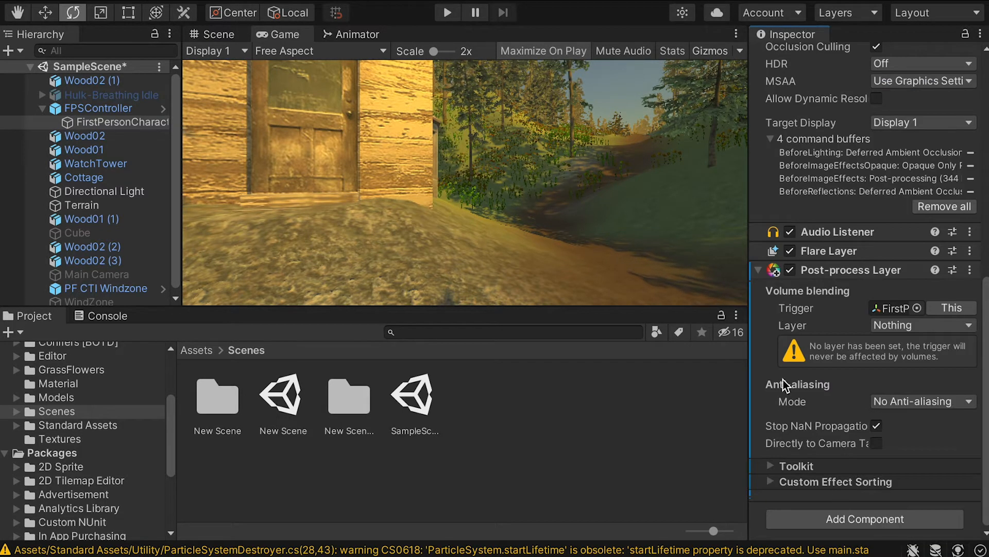
left_click(845, 520)
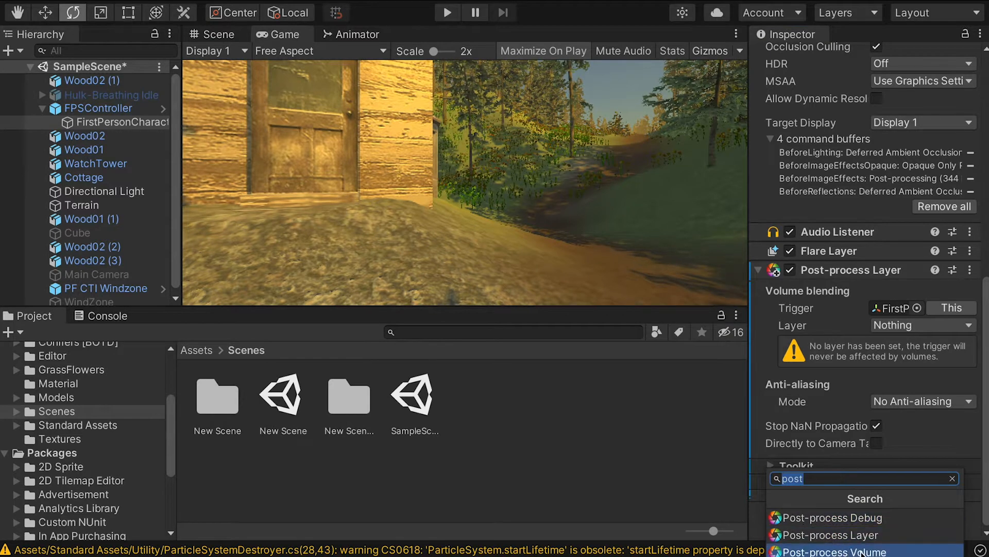
left_click(905, 552)
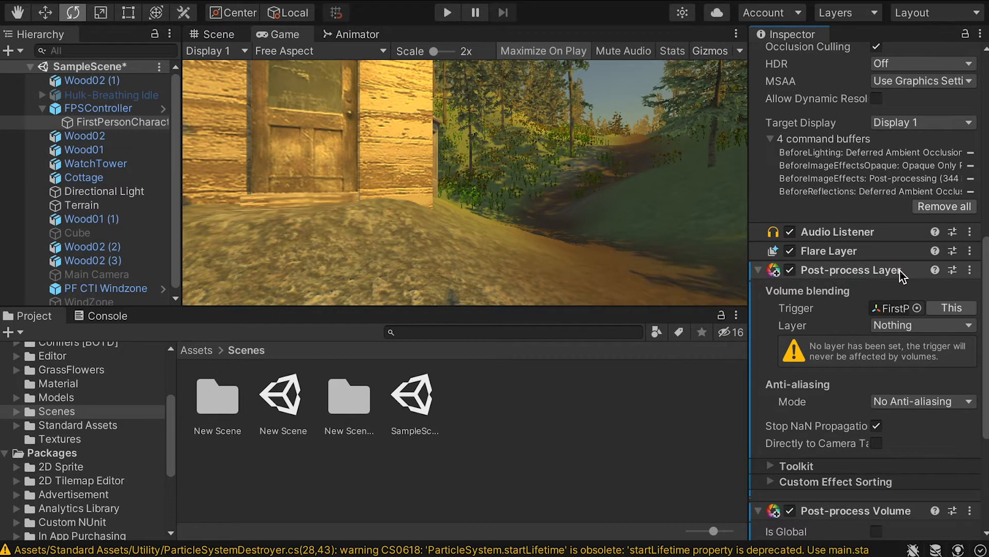
Set the Post-process Layer's volume blending layer to PostProcessing and collapse the component.
left_click(911, 324)
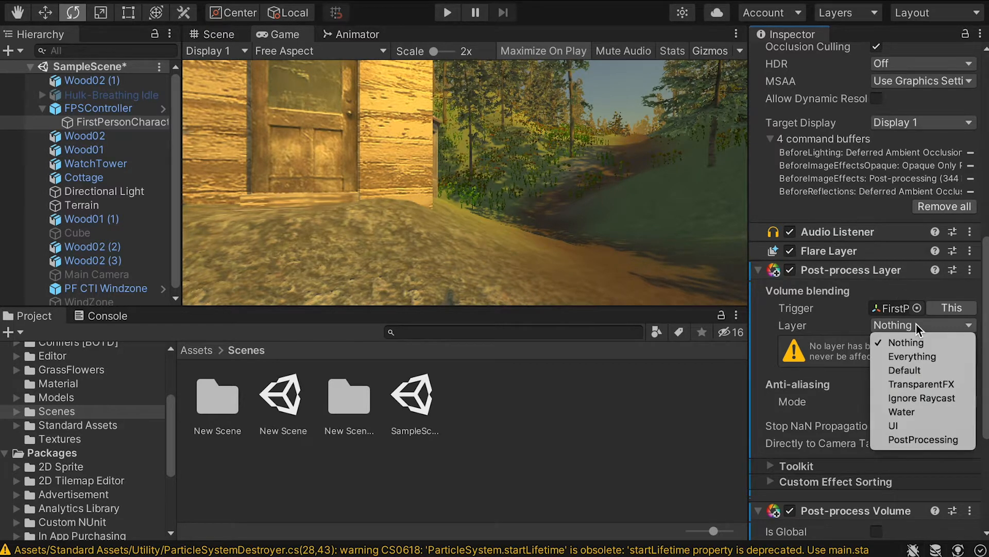
left_click(961, 439)
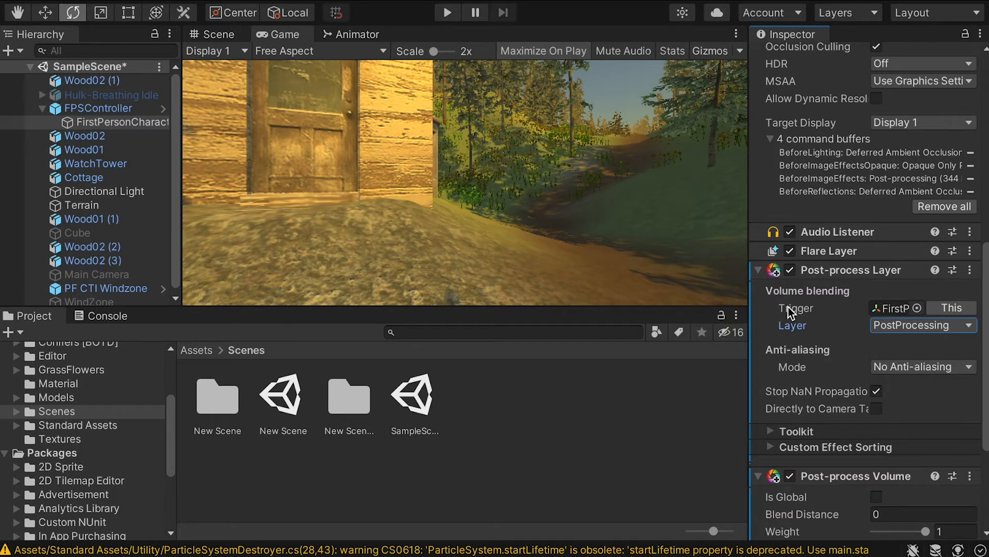
left_click(759, 270)
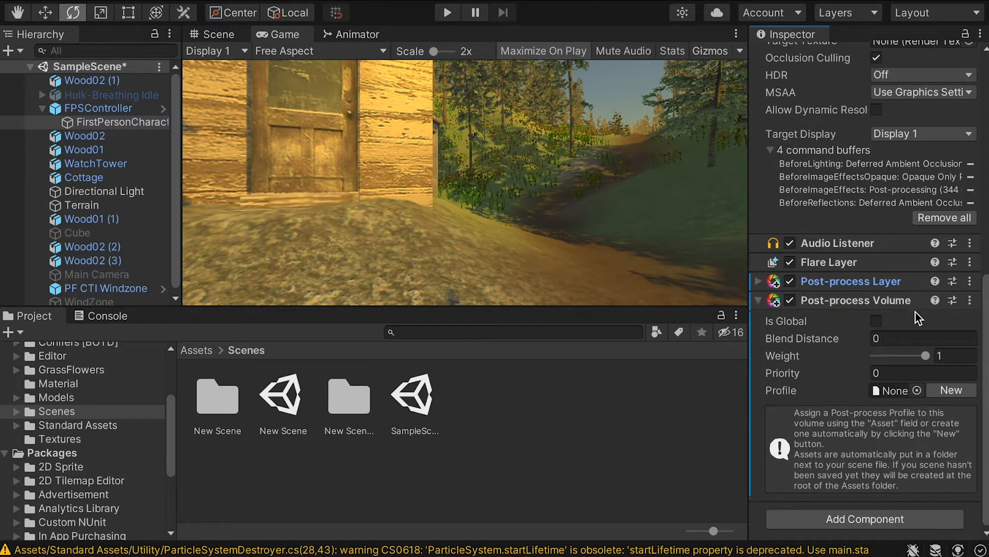
Make the Post-process Volume global with a new profile and add the Ambient Occlusion effect to it.
left_click(878, 321)
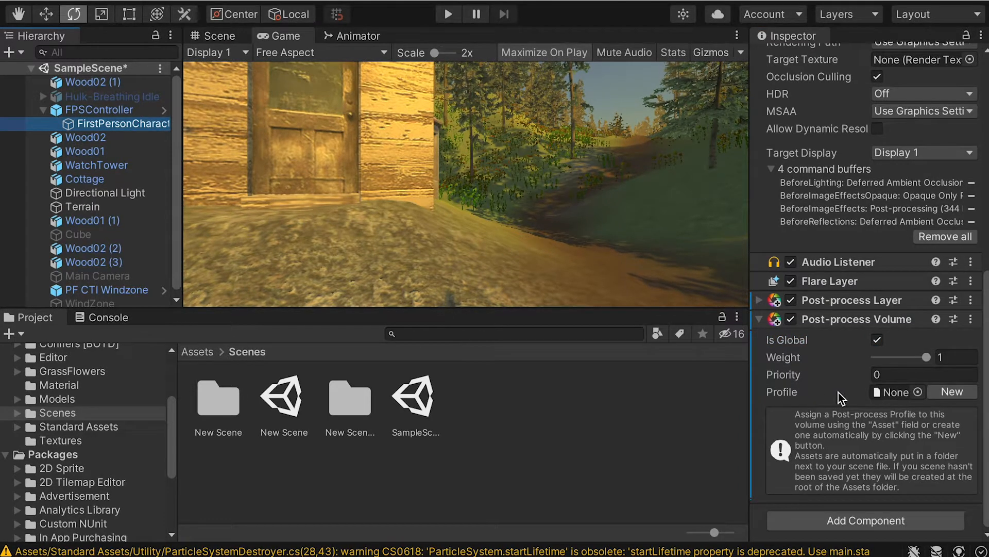
left_click(942, 392)
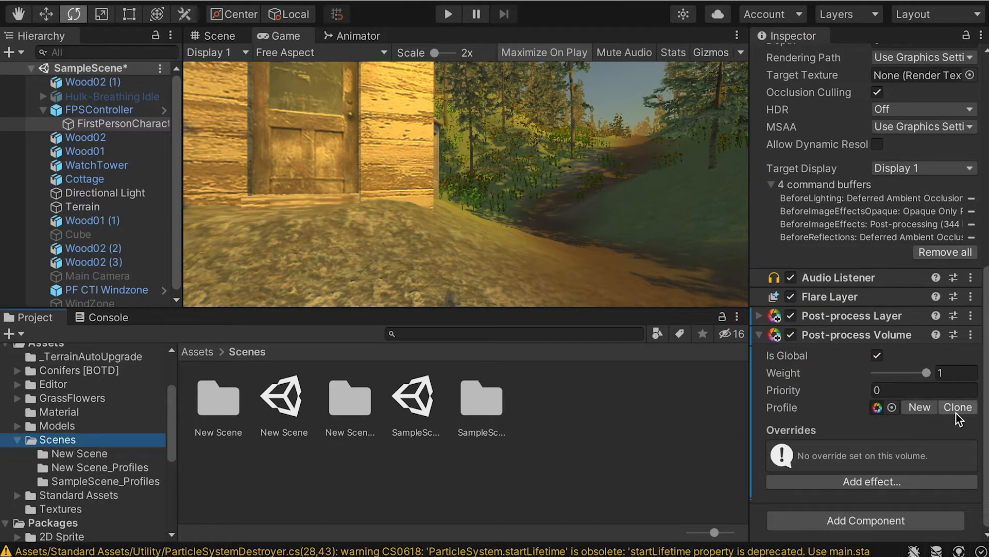
left_click(873, 482)
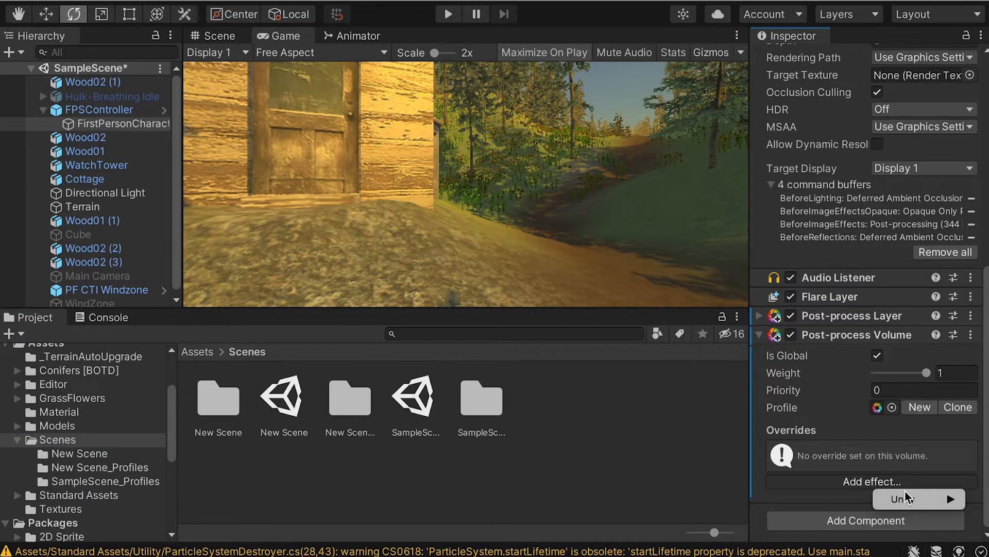
mouse_move(905, 496)
left_click(817, 496)
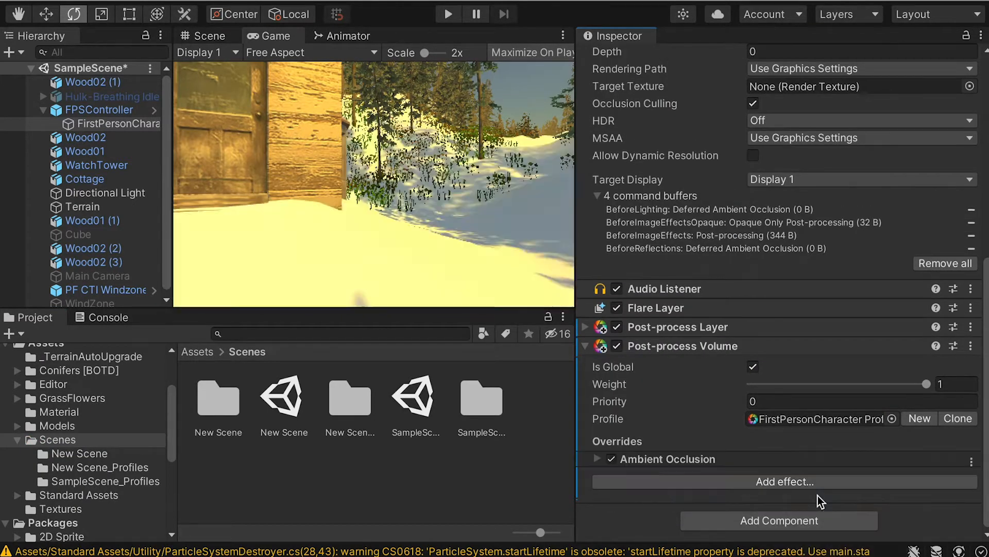
Enable the Mode, Intensity, Thickness Modifier, Color and Ambient Only overrides of the Ambient Occlusion effect.
left_click(775, 393)
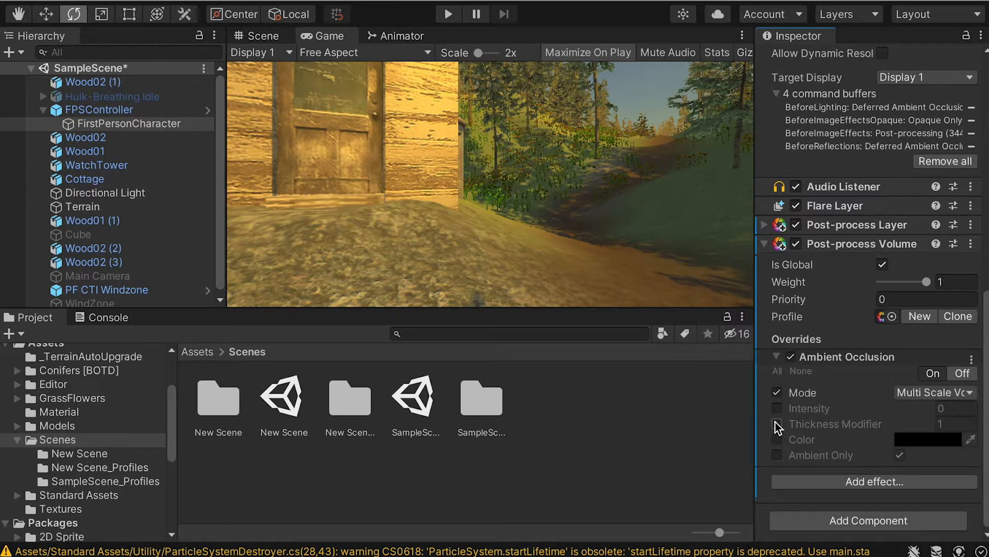
left_click(777, 408)
left_click(777, 439)
left_click(777, 455)
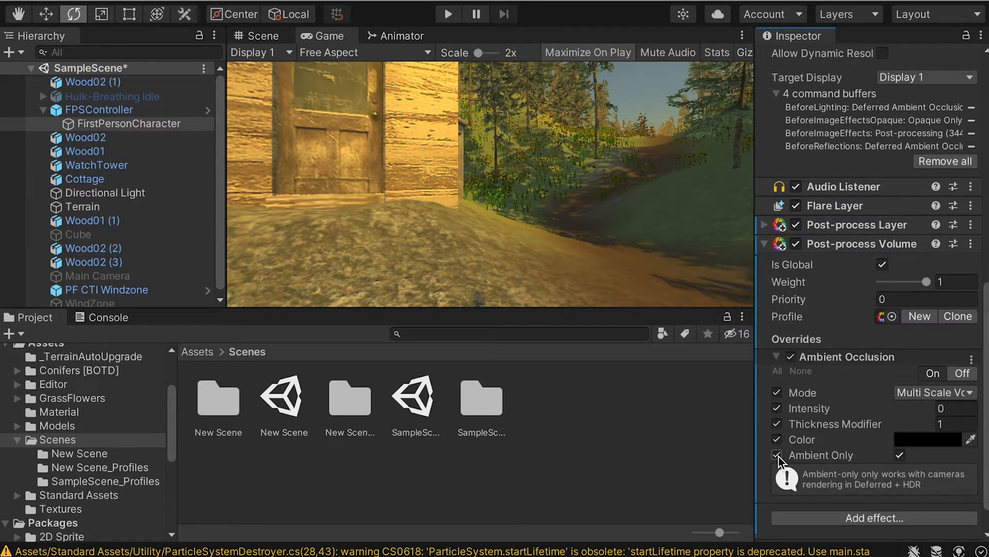
Set the Ambient Occlusion intensity to 0.49, judging the shading at the cottage's corner in the Scene view.
left_click_drag(809, 407, 825, 413)
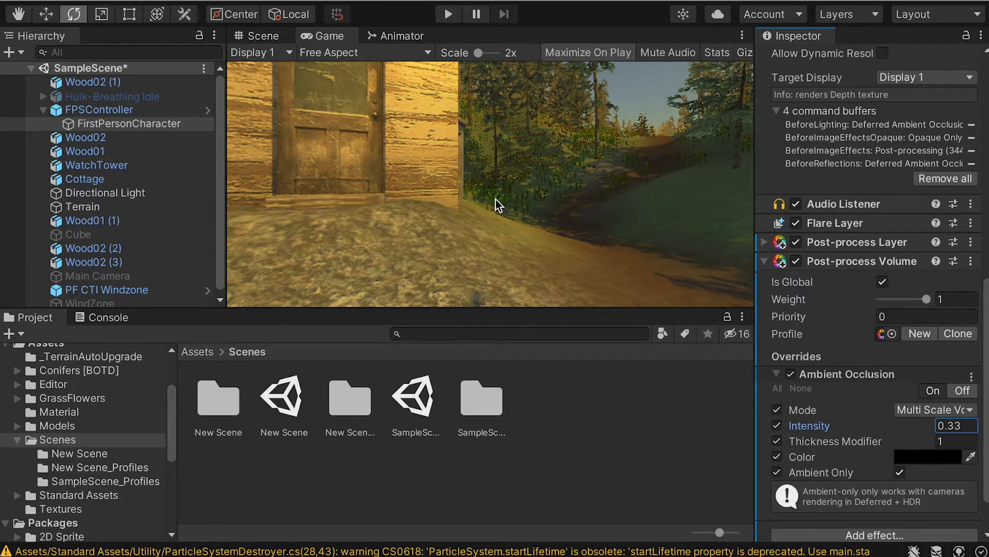
left_click(257, 36)
scroll(495, 187, "up", 5)
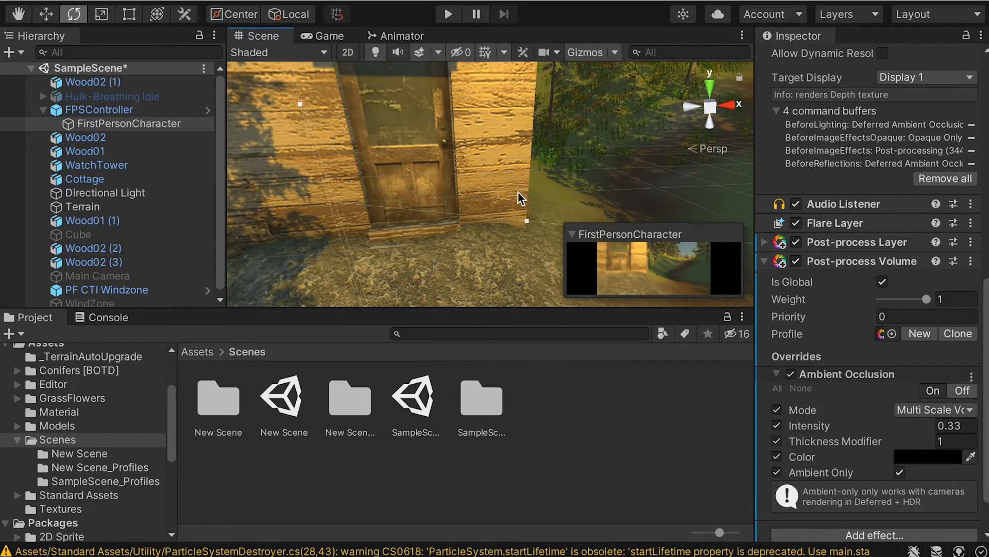
left_click_drag(518, 193, 397, 148, "alt")
scroll(398, 148, "up", 3)
middle_click_drag(408, 152, 436, 187)
scroll(447, 211, "up", 3)
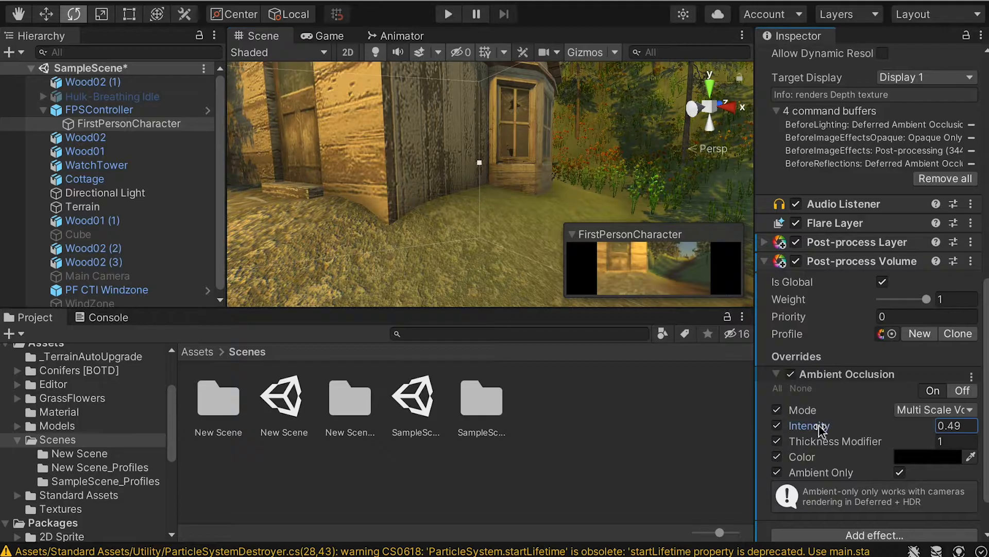
left_click_drag(824, 431, 813, 431)
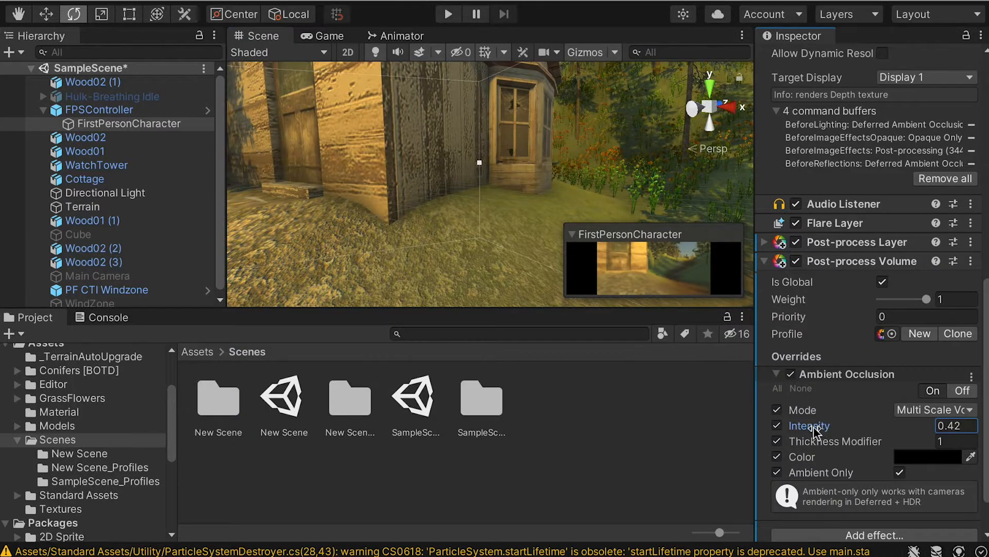
Switch the Ambient Occlusion effect off and on to compare the shading around the cottage's corner and door.
right_click_drag(467, 159, 330, 118)
left_click(792, 375)
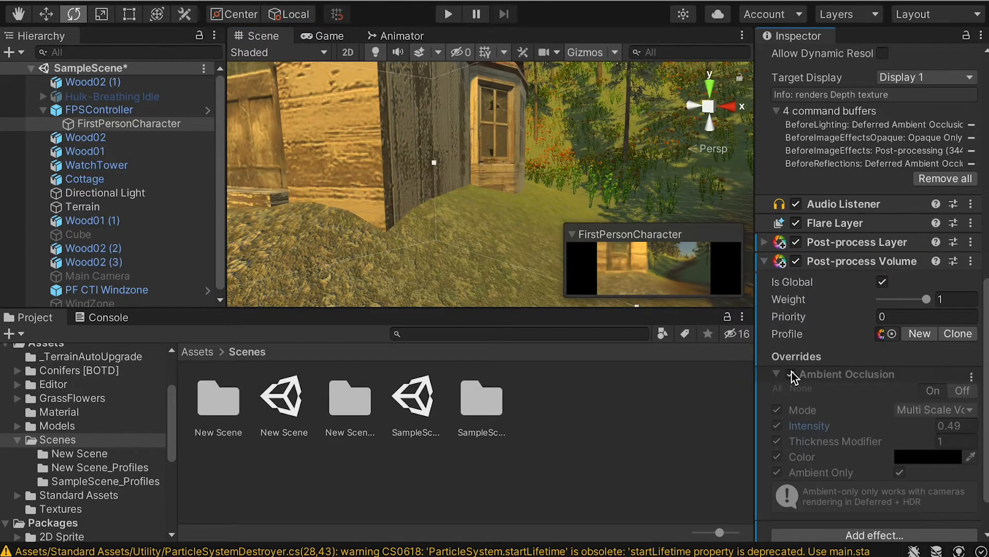
left_click(791, 375)
left_click(792, 374)
left_click(792, 374)
middle_click_drag(412, 151, 318, 200)
scroll(518, 202, "up", 6)
scroll(516, 202, "down", 5)
scroll(473, 209, "up", 3)
scroll(876, 361, "down", 2)
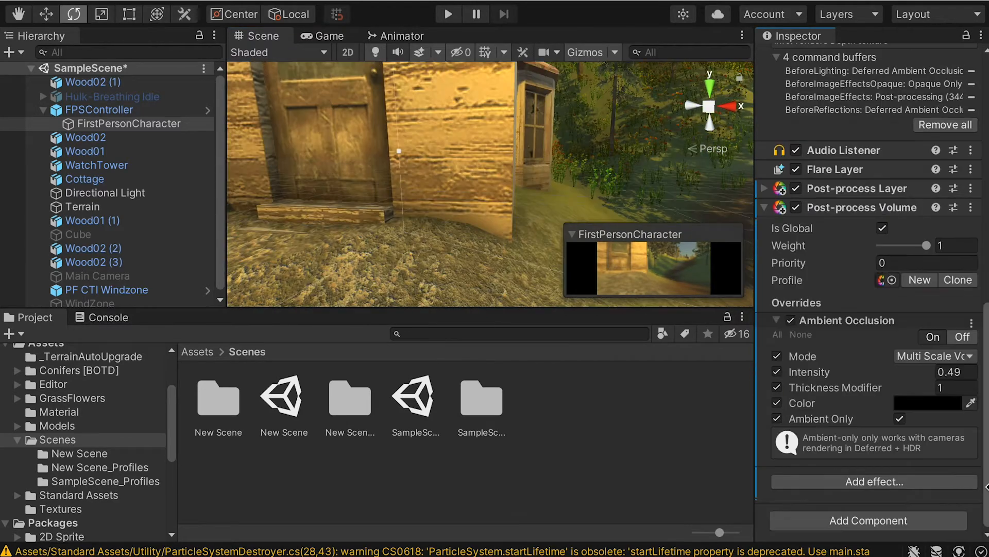
Add the Color Grading effect to the Post-process Volume and expand its settings.
left_click(877, 482)
mouse_move(915, 501)
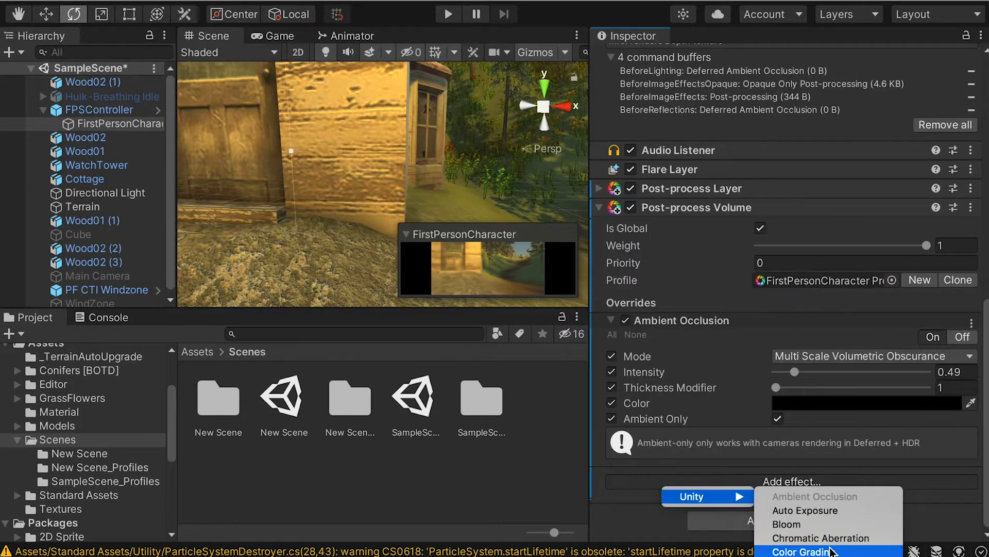
left_click(831, 552)
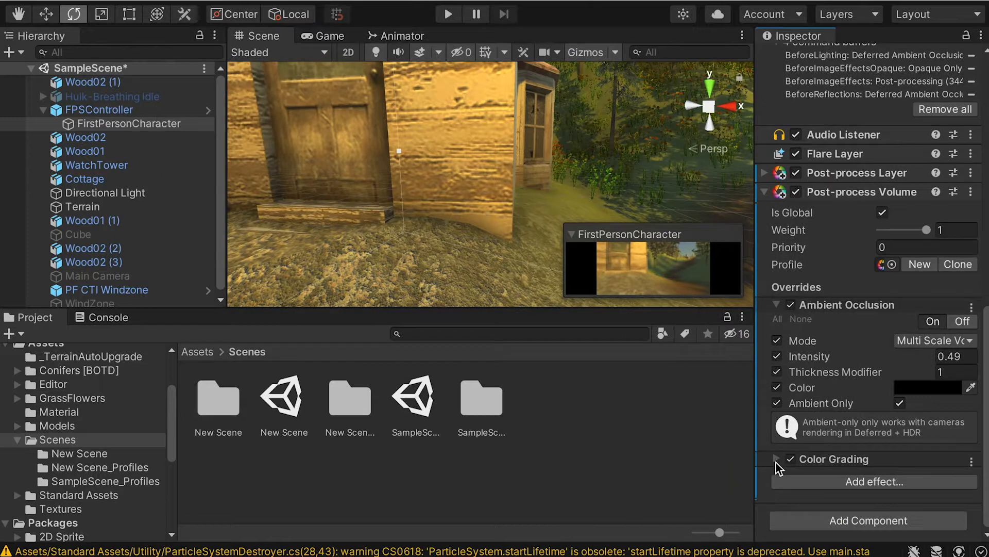
left_click(778, 464)
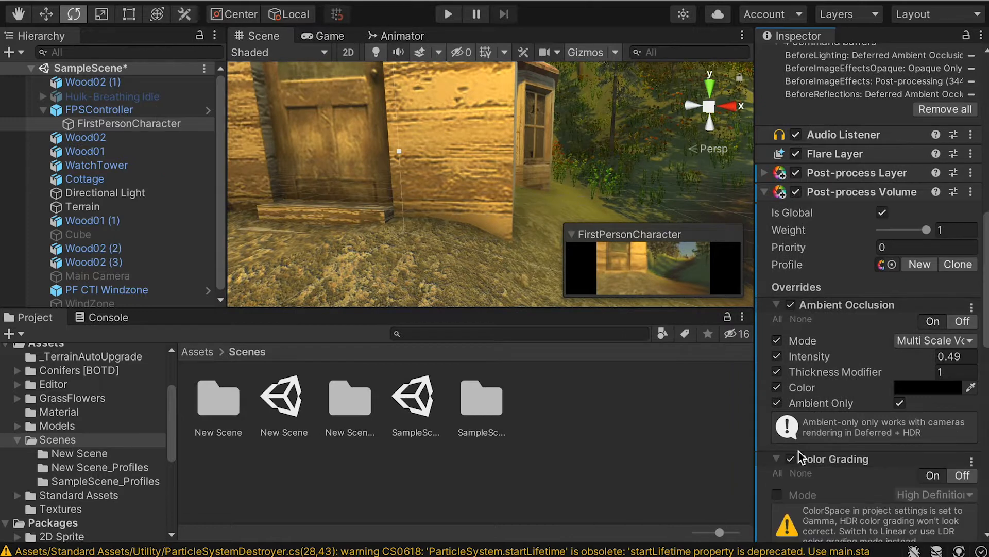
Enable the Color Grading overrides for tonemapping Mode, Temperature, Tint, Post-exposure, Color Filter, Hue Shift, Saturation and Contrast.
scroll(797, 434, "down", 8)
scroll(795, 362, "down", 2)
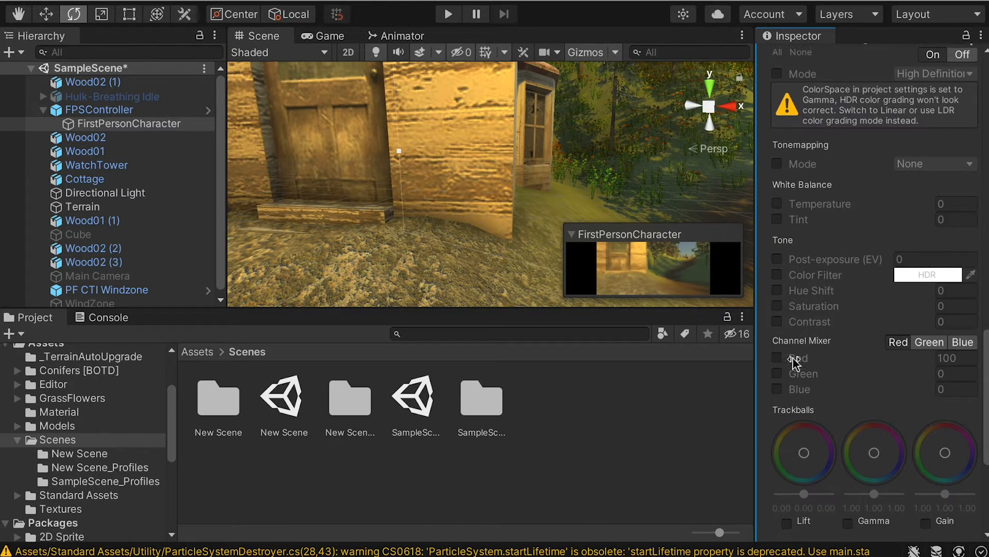
left_click(777, 164)
left_click(777, 203)
left_click(778, 219)
left_click(778, 259)
left_click(777, 275)
left_click(777, 306)
left_click(777, 322)
Set the Color Grading white balance to temperature 34.84 and tint 19.3, judging the forest in the Scene view.
left_click(830, 205)
left_click_drag(829, 207, 894, 212)
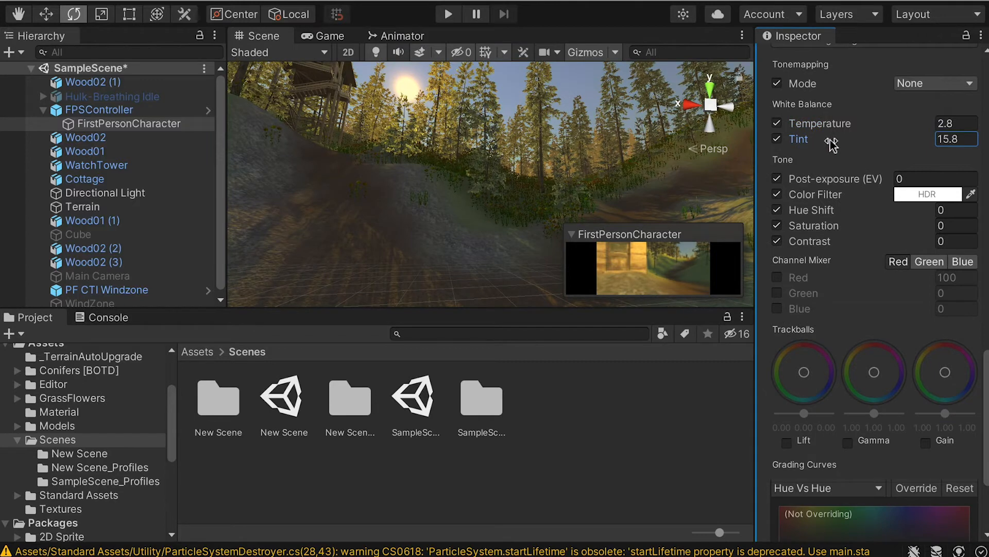
left_click_drag(815, 125, 845, 126)
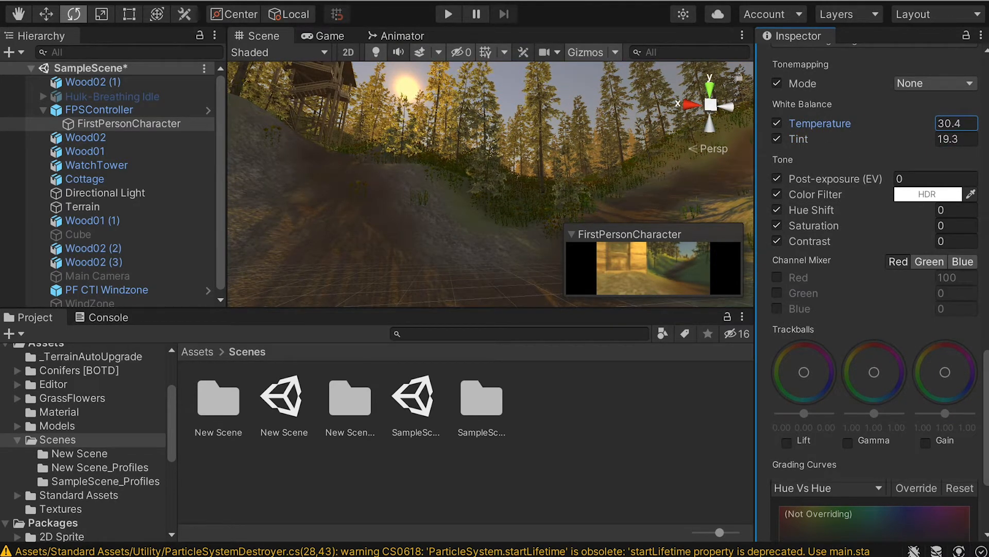
left_click_drag(824, 125, 901, 129)
Set the Color Grading post-exposure to 0.2 and toggle its override off and on to compare the brightness.
mouse_move(824, 179)
left_mouse_down()
mouse_move(845, 184)
mouse_move(835, 183)
left_mouse_up()
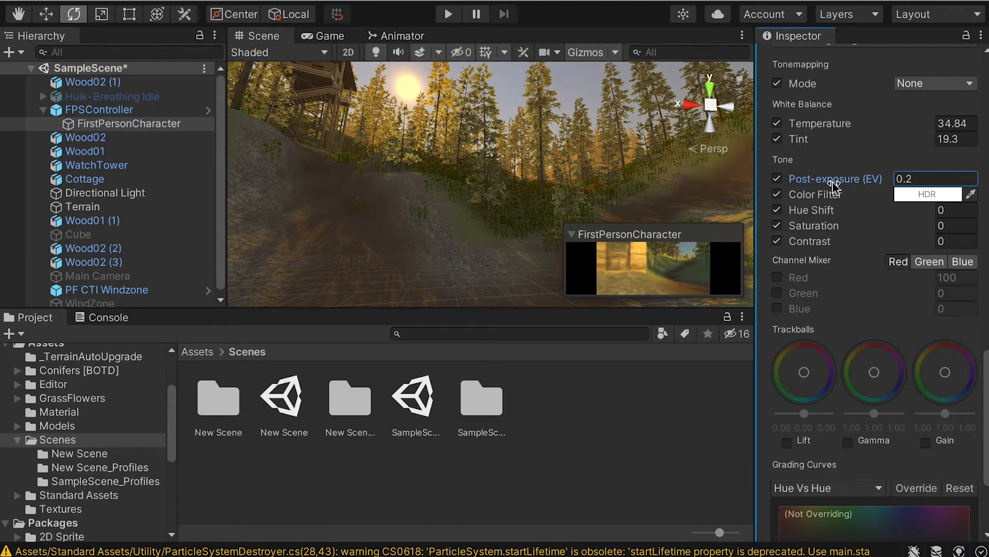
left_click(778, 179)
left_click(777, 179)
left_click(778, 179)
left_click(778, 179)
Set the Color Grading tone to hue shift -8, saturation 13.48 and contrast 6.04.
left_click_drag(810, 214, 937, 214)
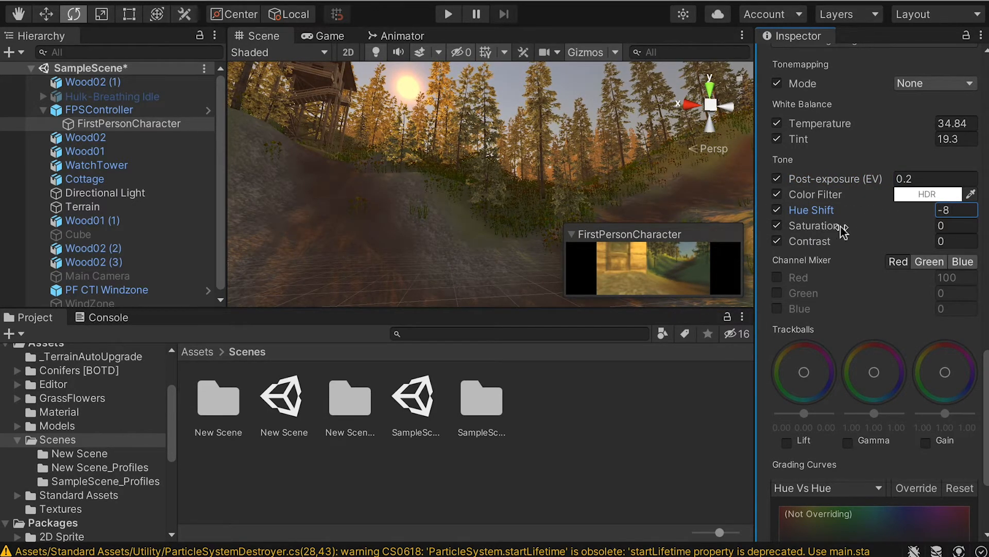
left_click_drag(814, 230, 907, 240)
left_click_drag(823, 243, 880, 245)
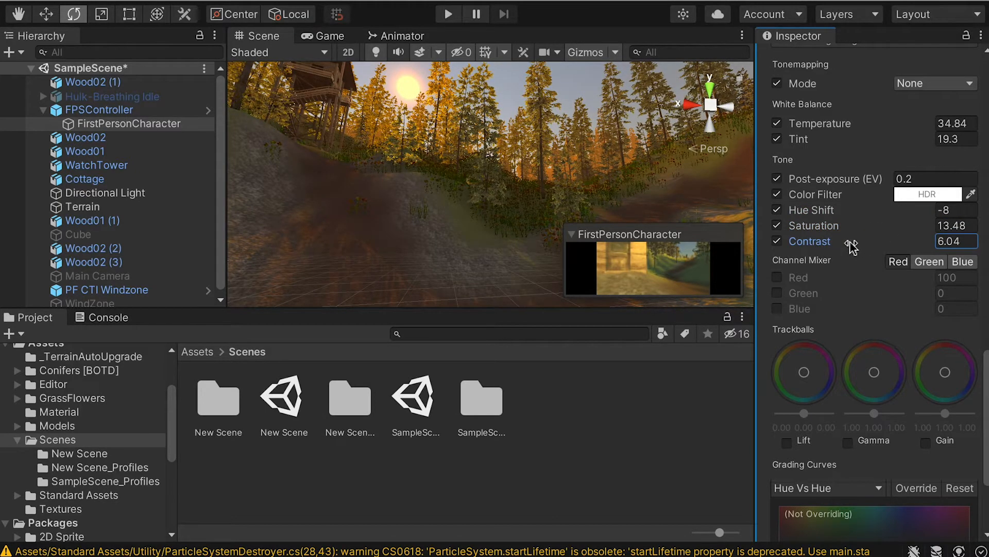
Switch the Color Grading effect off and on to compare the forest's colors in the Scene view.
scroll(835, 216, "up", 3)
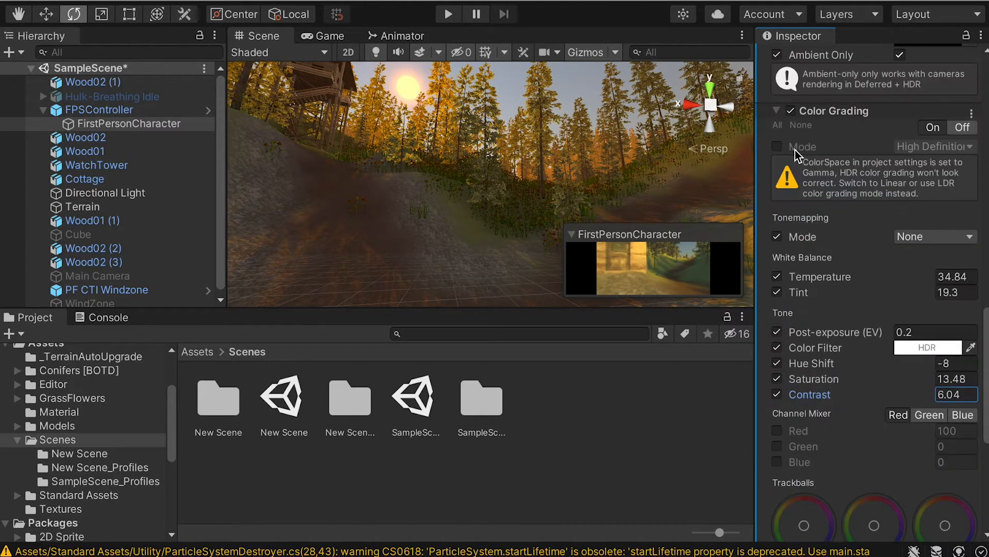
left_click(790, 113)
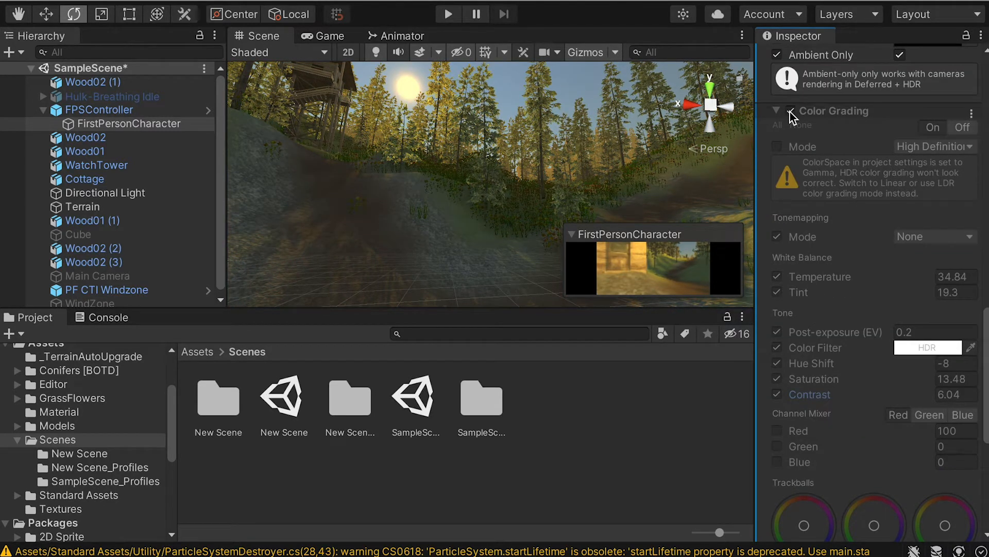
left_click(790, 112)
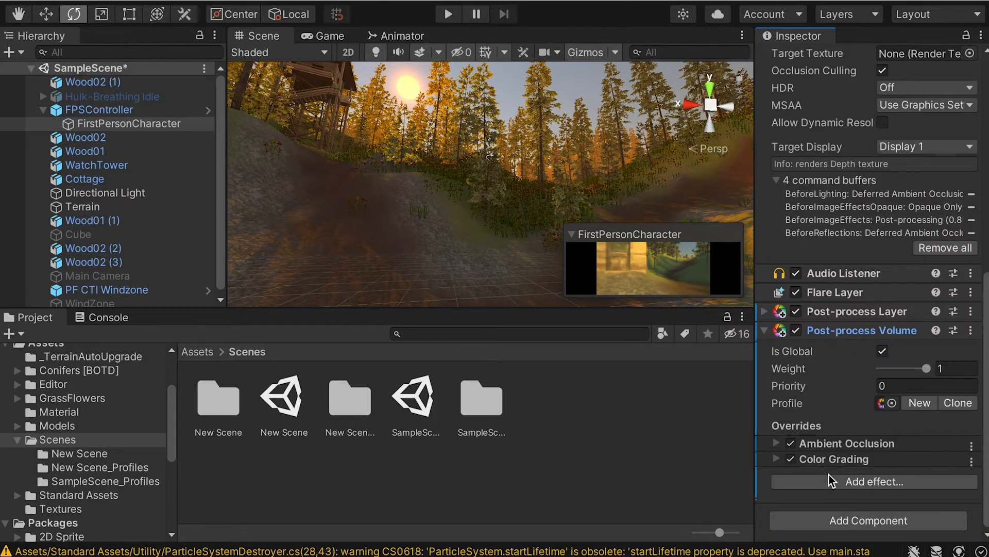
Add the Depth of Field effect and enable its Focus Distance, Aperture, Focal Length and Max Blur Size overrides.
left_click(829, 480)
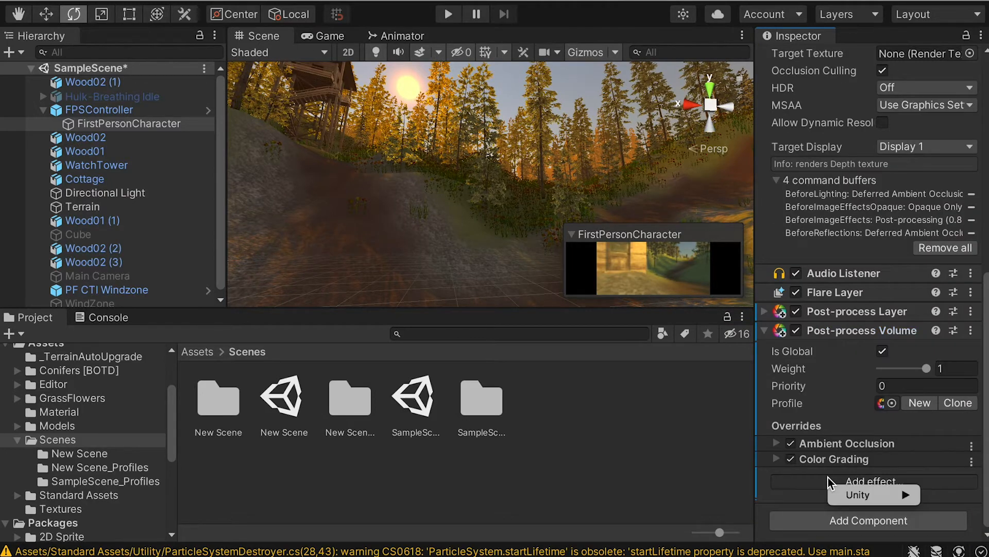
mouse_move(850, 496)
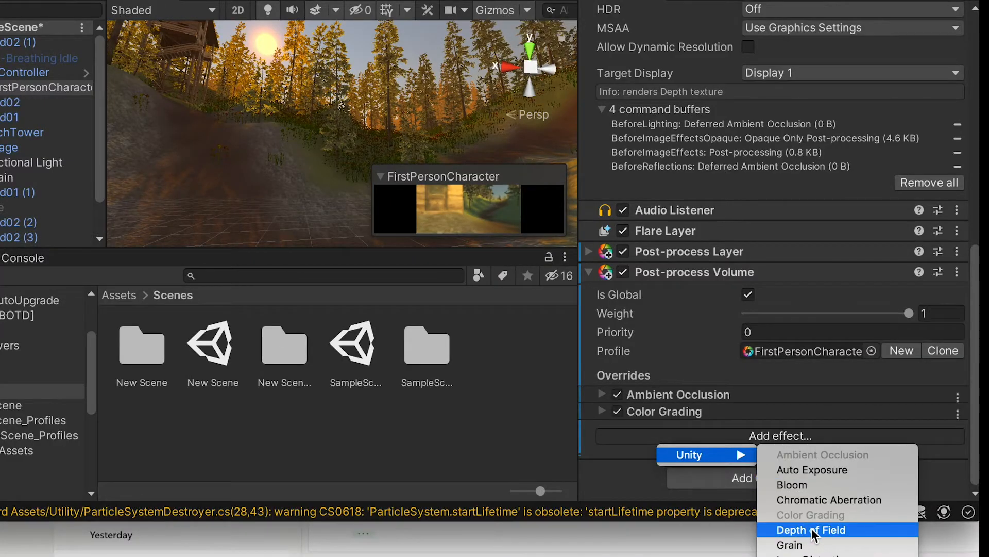
left_click(813, 530)
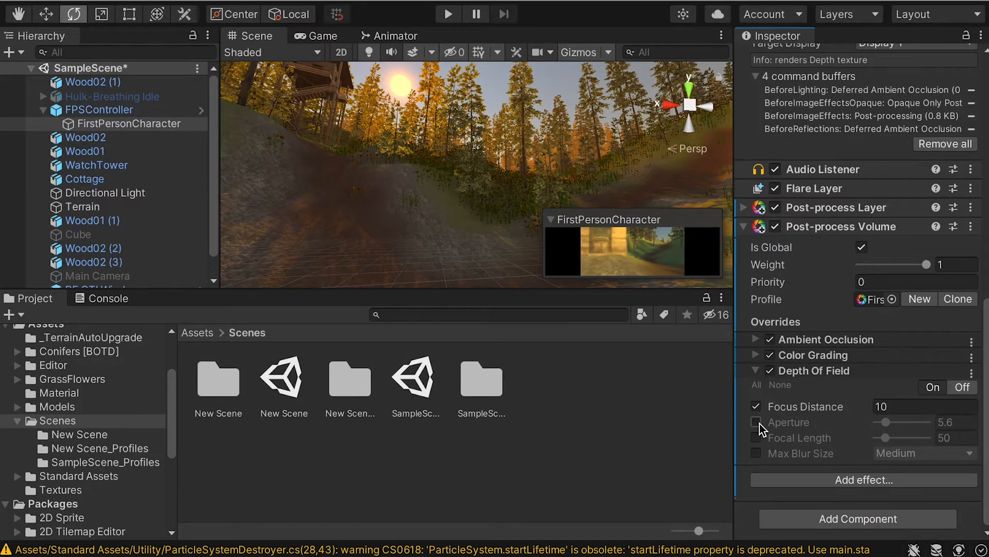
left_click(757, 422)
left_click(757, 438)
left_click(756, 454)
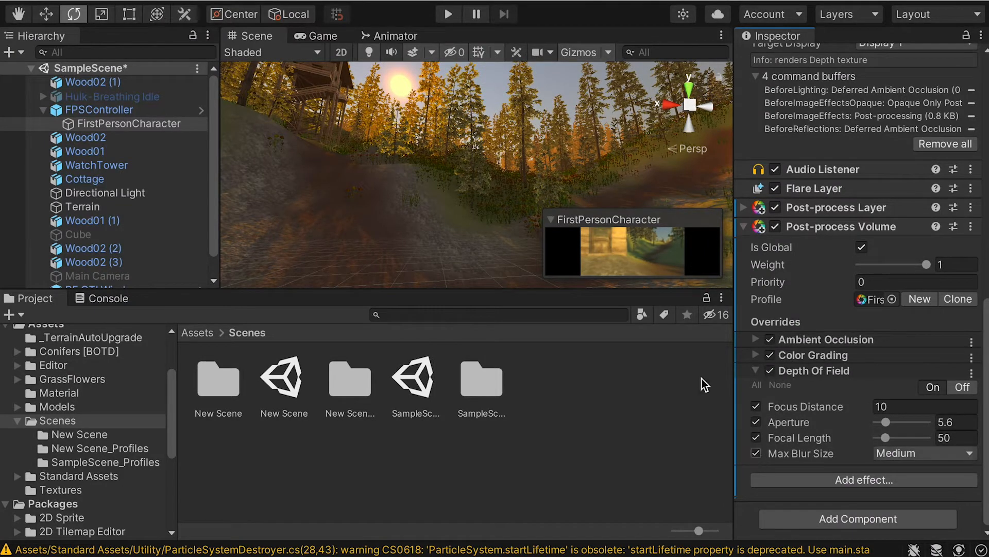
Tune Depth of Field against the Game view to focus distance 6.68, aperture 3.8 and focal length 60.
left_click(319, 35)
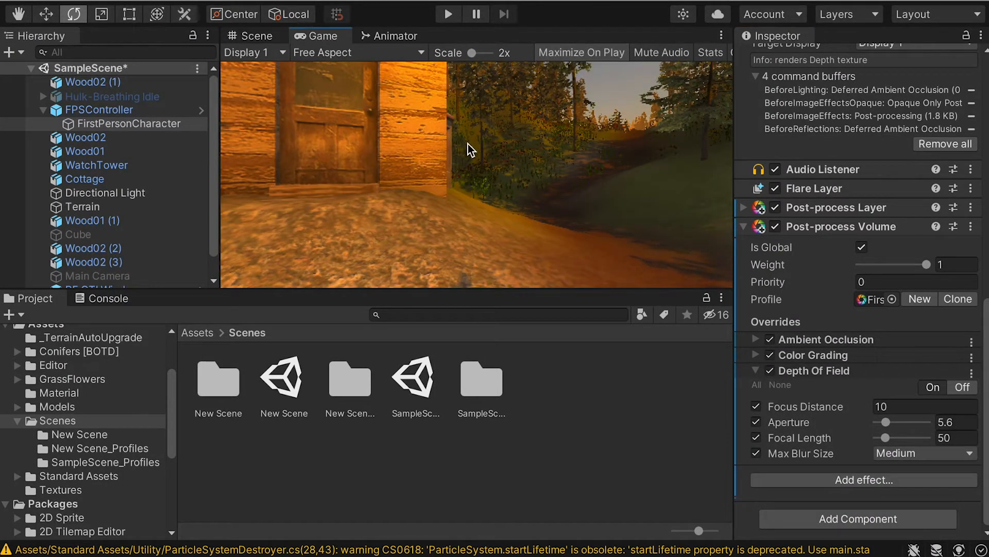
left_click(950, 422)
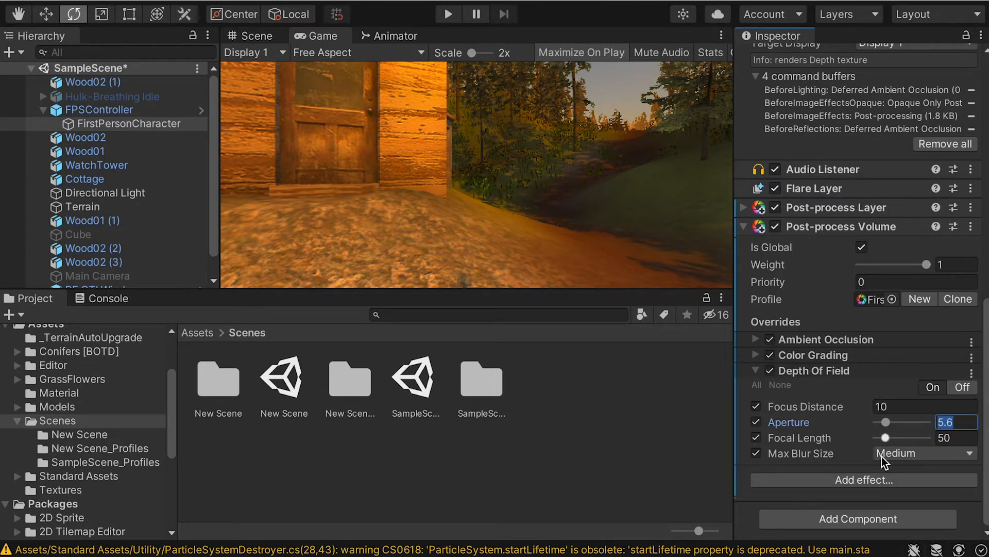
type("1")
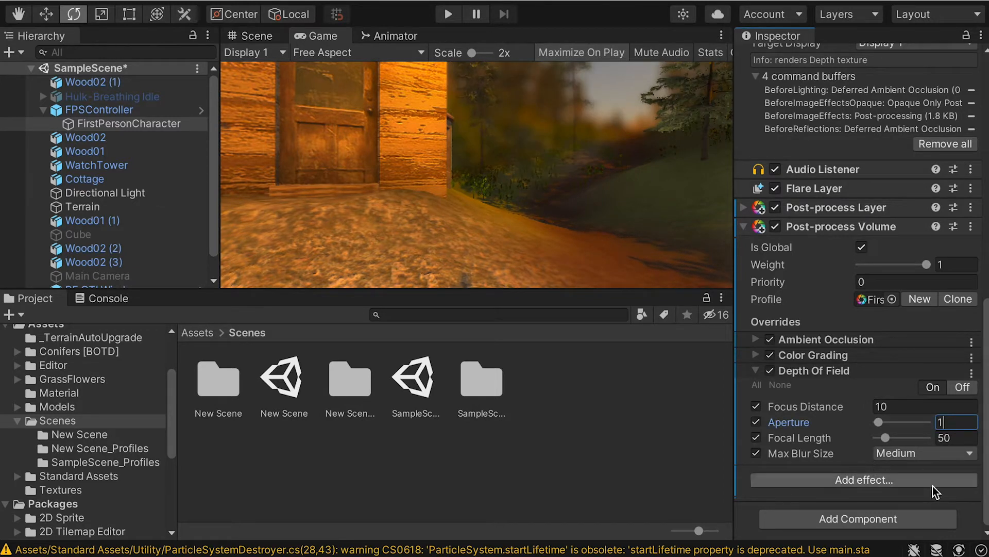
left_click_drag(791, 407, 717, 414)
left_click_drag(800, 405, 835, 407)
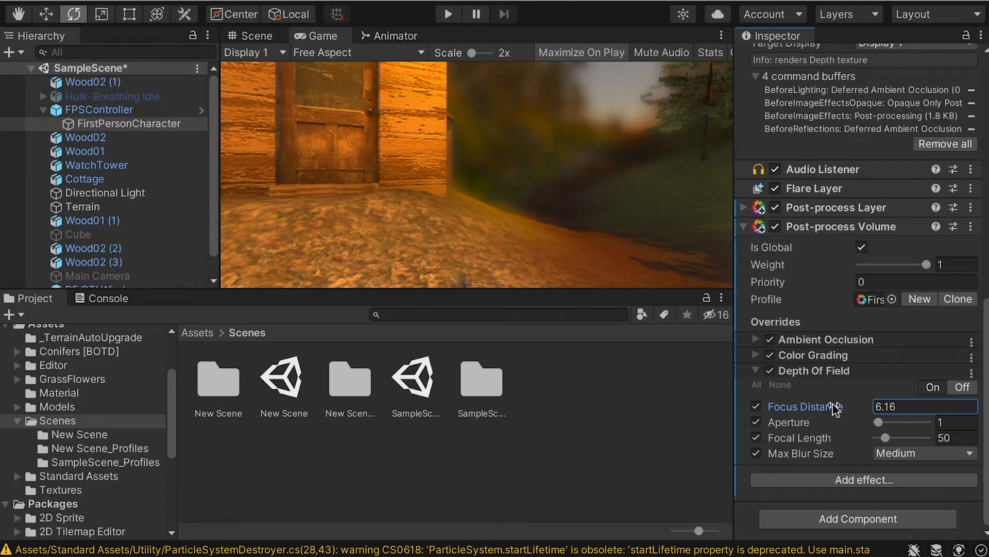
left_click_drag(803, 437, 885, 423)
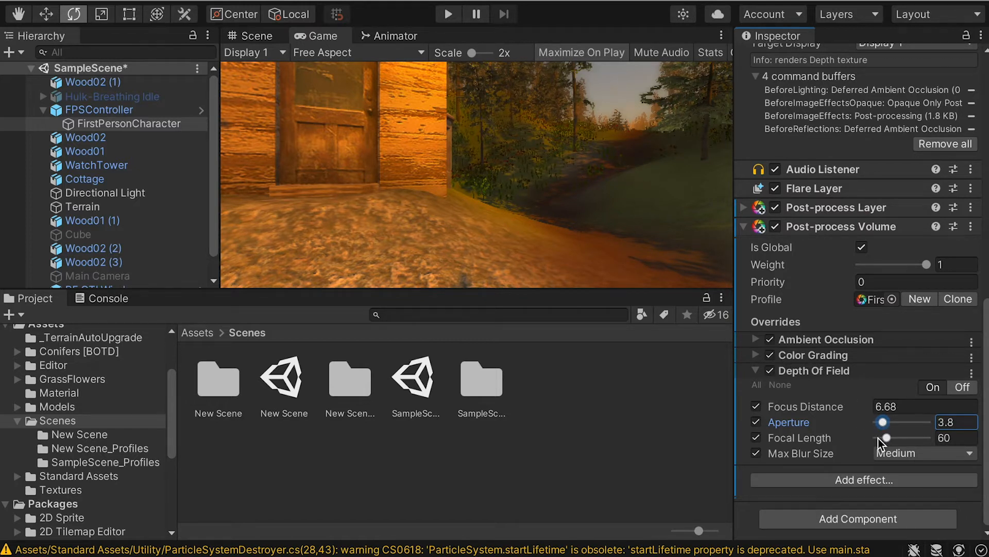
mouse_move(827, 454)
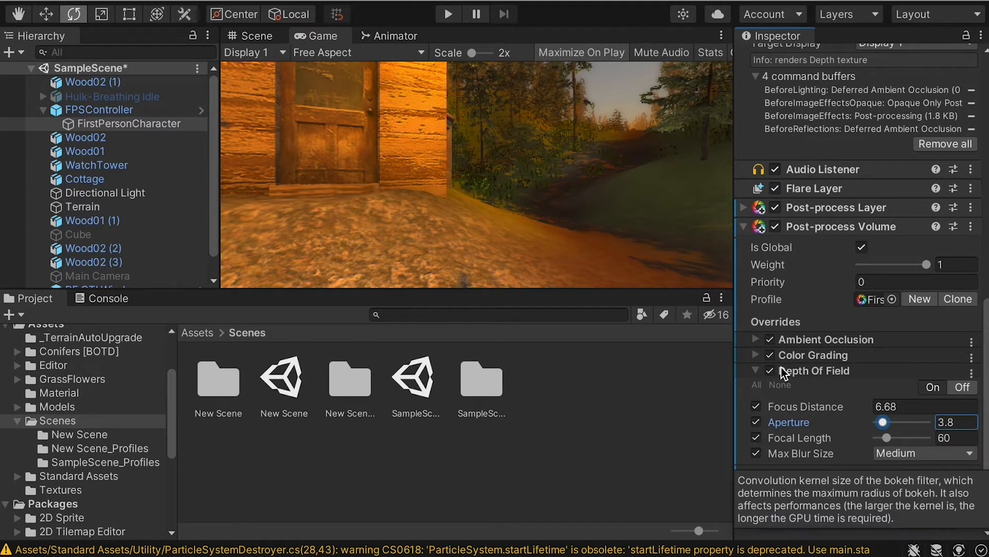
Play the scene and walk from the cottage into the forest to check the post-processing, then stop playing.
left_click(261, 37)
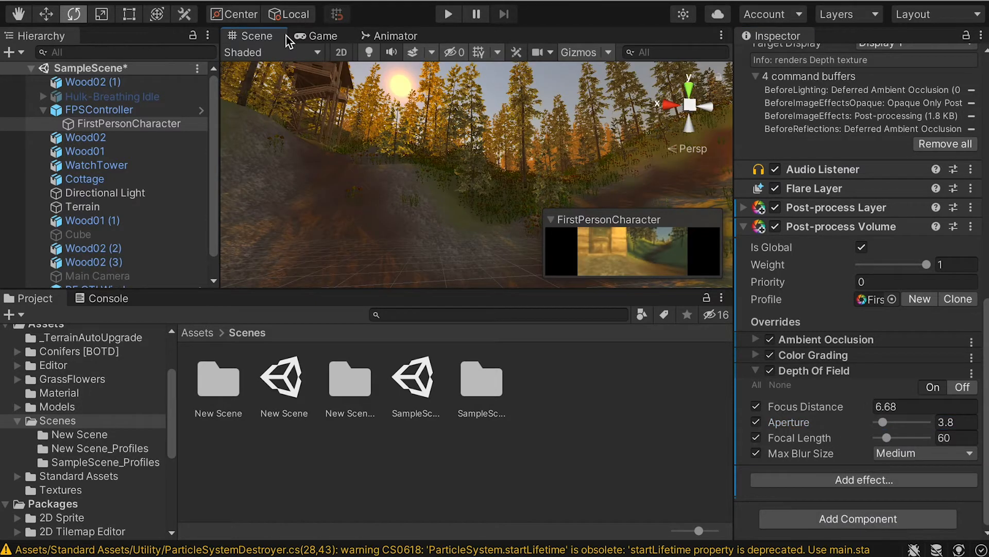
left_click(448, 14)
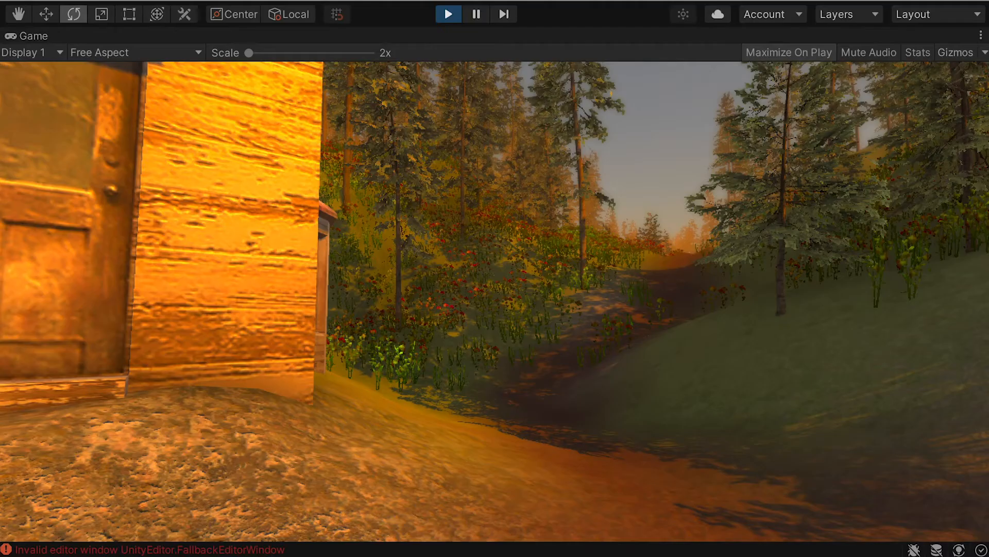
key("Escape")
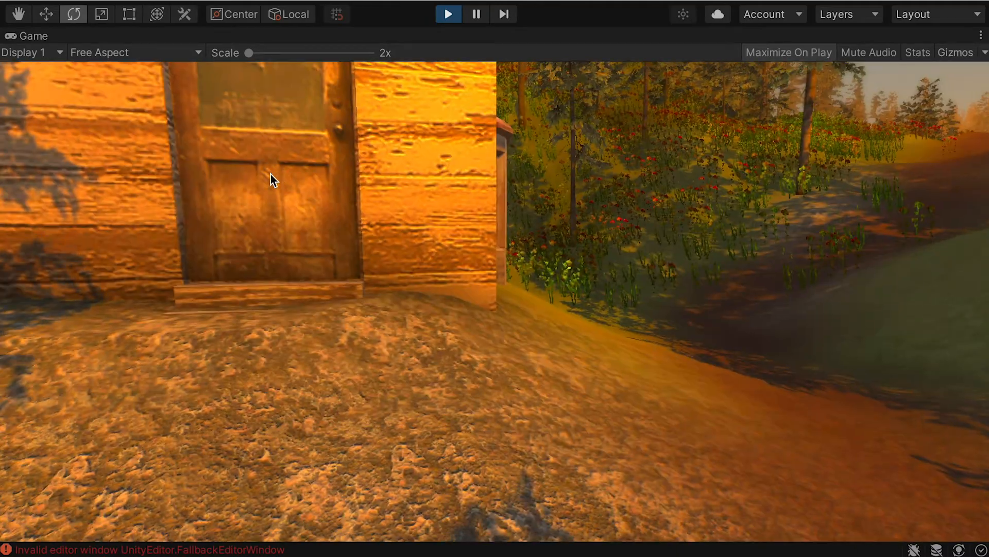
key("s")
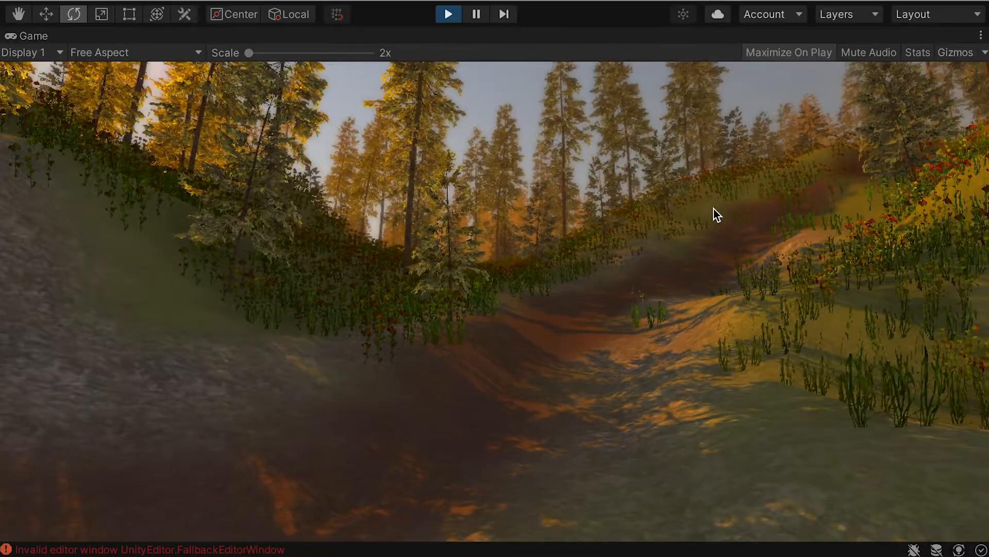
key("w")
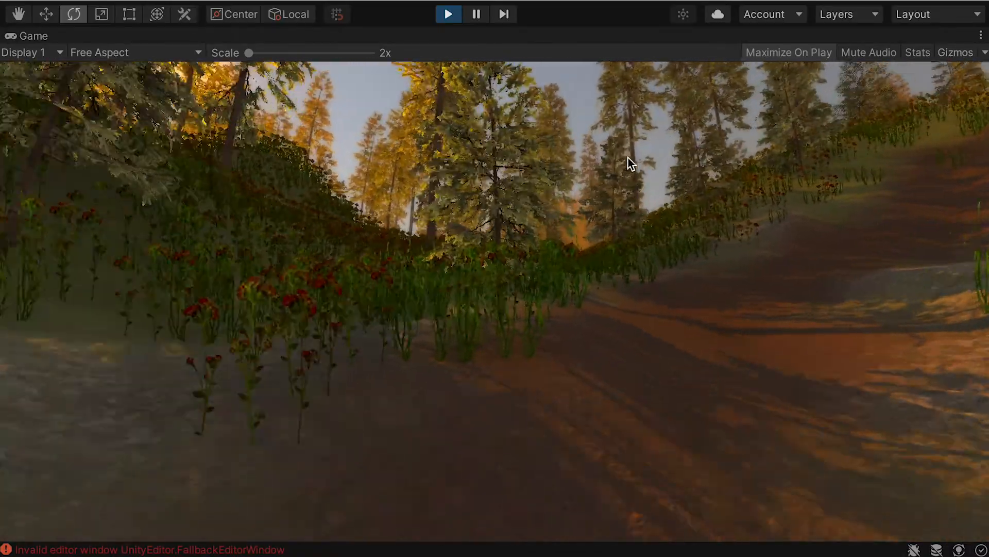
key("w")
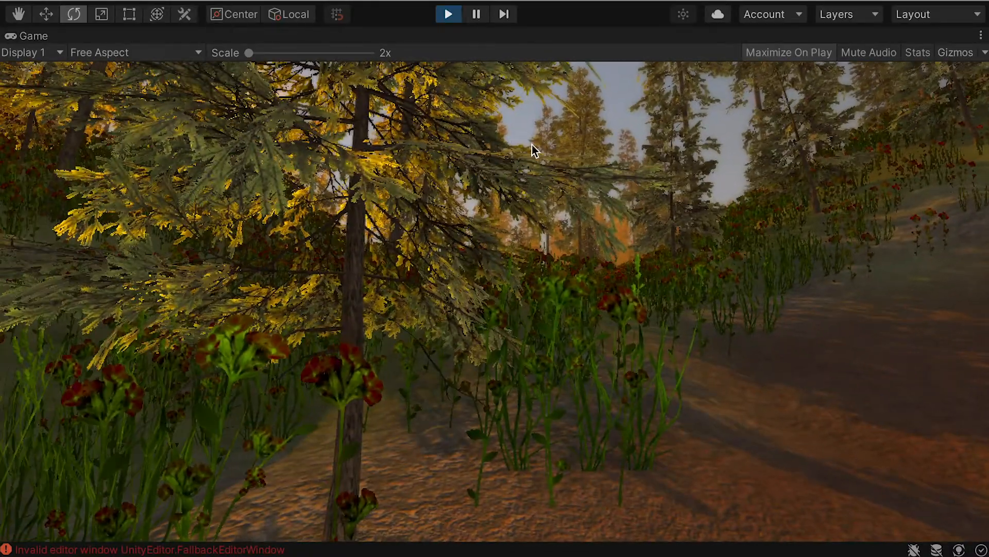
key("ctrl+p")
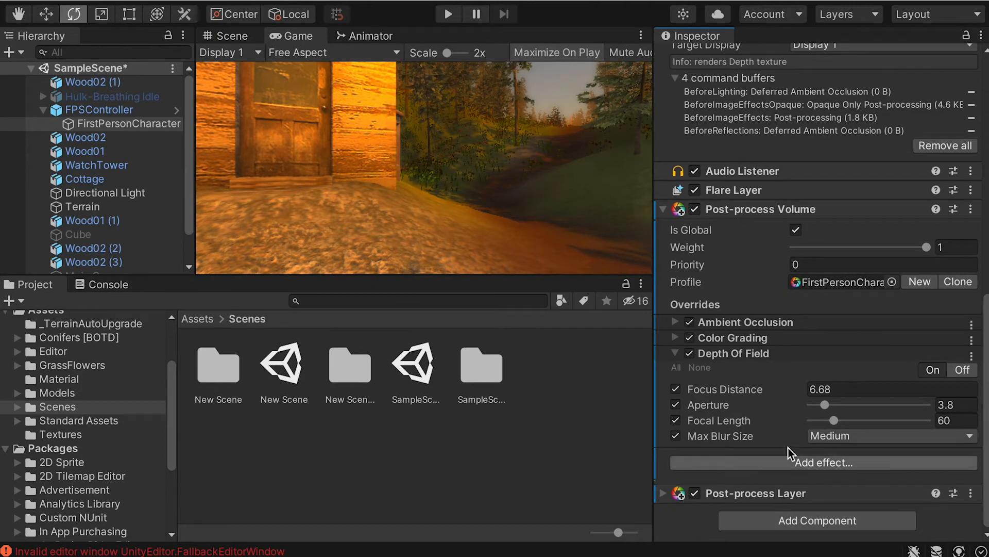
Add the Vignette effect to the Post-process Volume and enable all of its overrides.
left_click(781, 463)
mouse_move(824, 479)
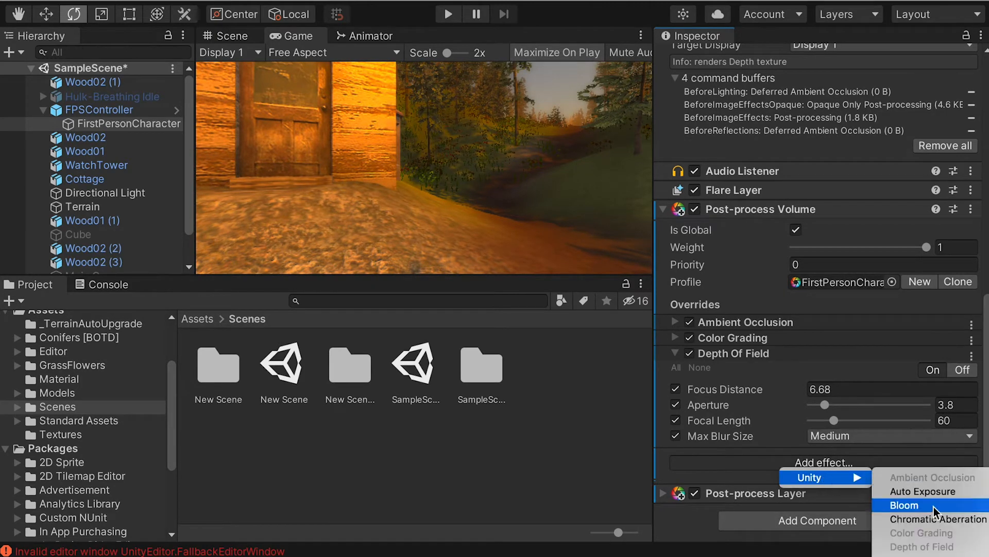
left_click(922, 554)
left_click(776, 396)
left_click(777, 412)
left_click(776, 427)
left_click(777, 461)
left_click(777, 477)
left_click(777, 507)
Set the Vignette color to a bright orange-red and its intensity to 0.27.
scroll(920, 381, "down", 2)
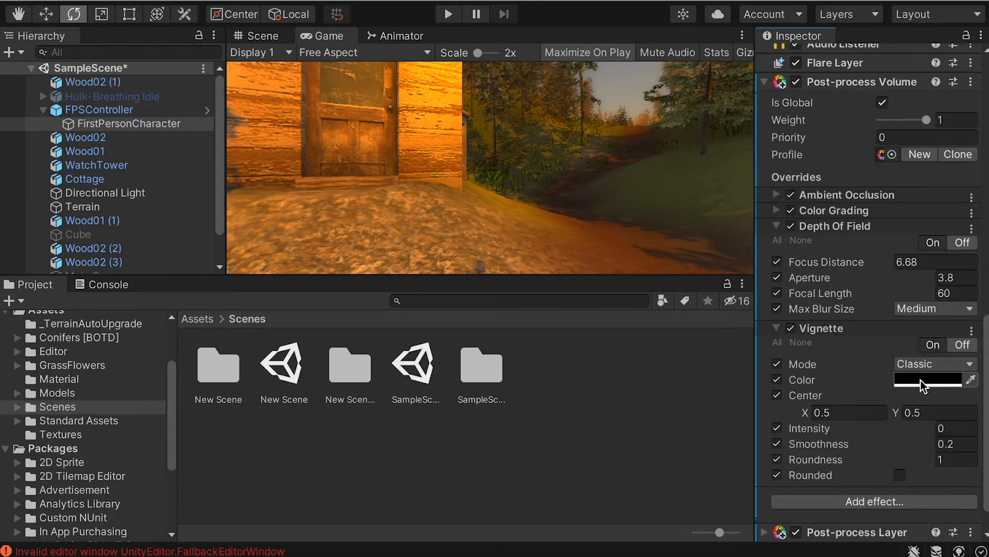
left_click(920, 382)
left_click_drag(857, 387, 859, 399)
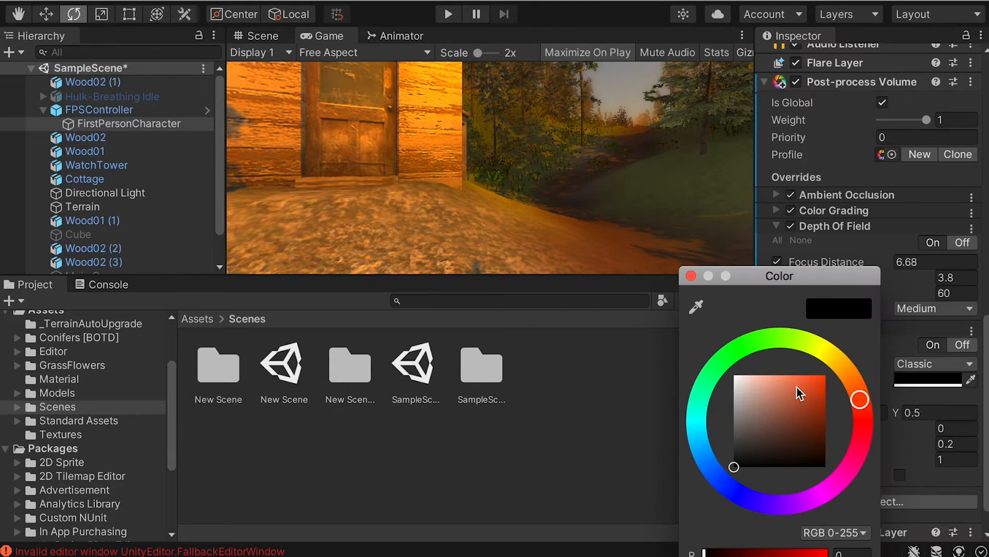
left_click_drag(799, 388, 849, 382)
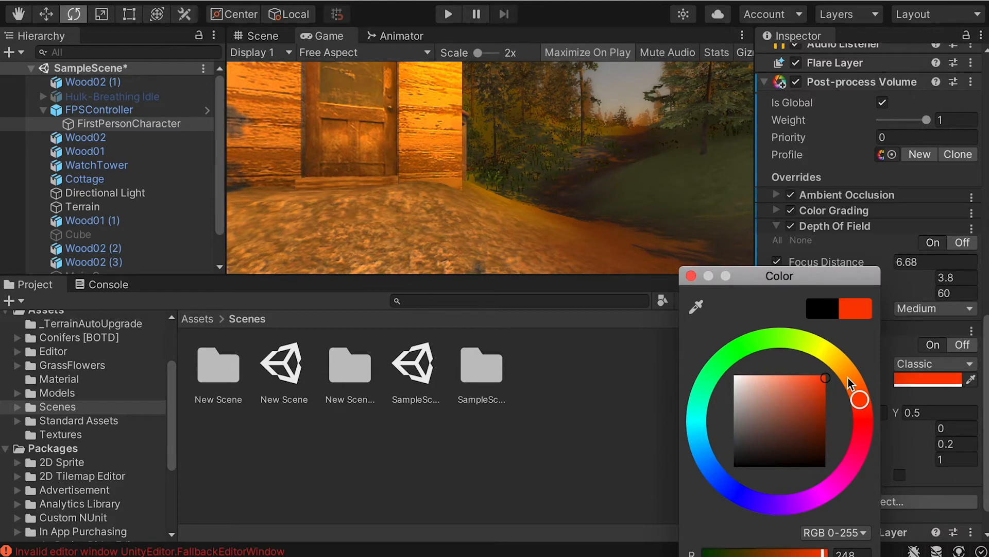
left_click(690, 276)
left_click_drag(821, 433, 827, 434)
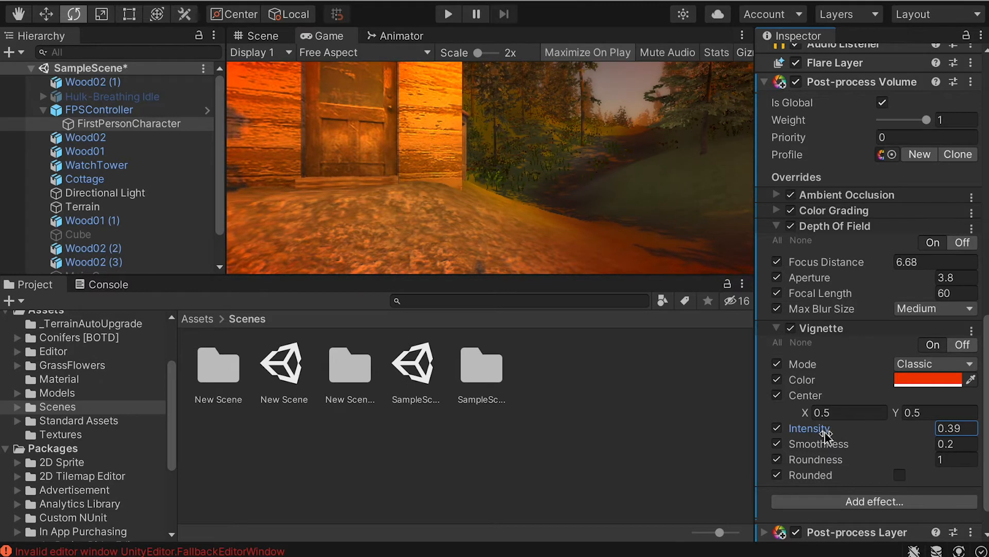
left_click_drag(810, 434, 809, 435)
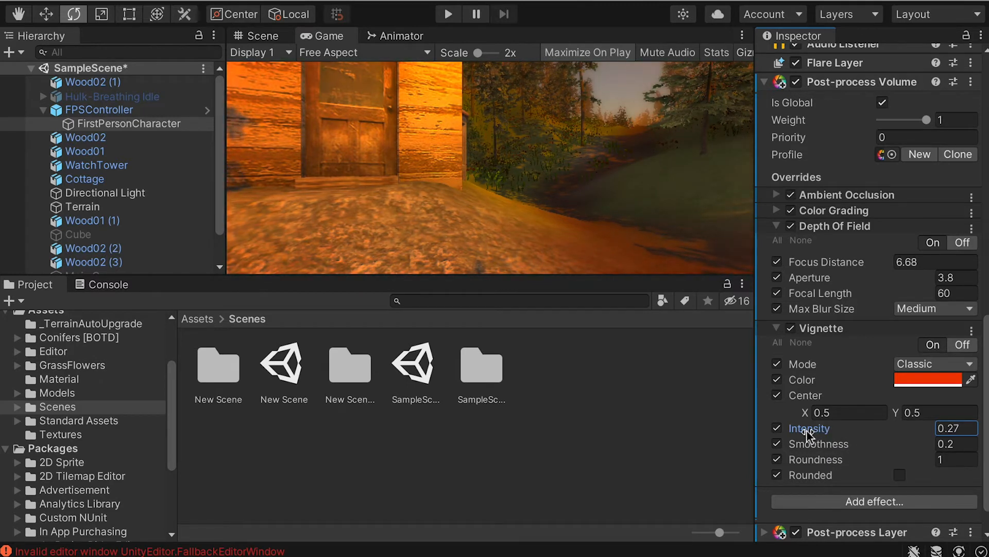
Set the Vignette intensity to 0.3 and darken its color to a deep reddish brown.
left_click(917, 380)
left_click_drag(843, 443, 870, 474)
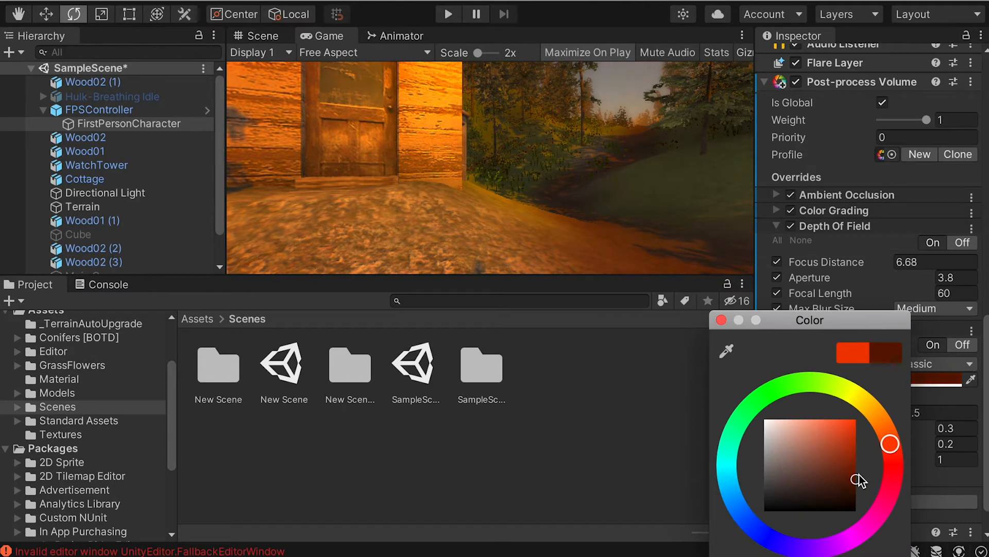
left_click(688, 233)
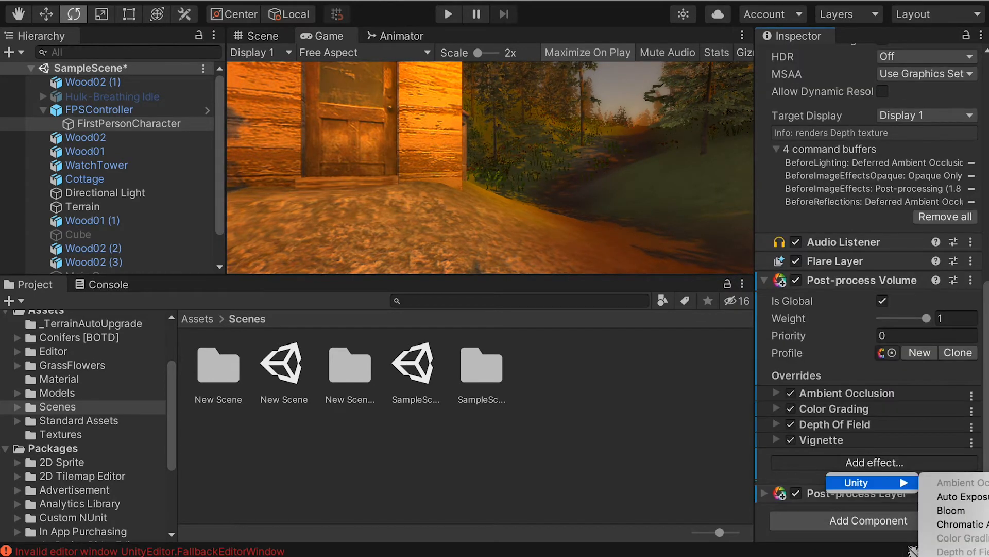
Add the Grain effect to the Post-process Volume and enable all of its overrides.
left_click(949, 556)
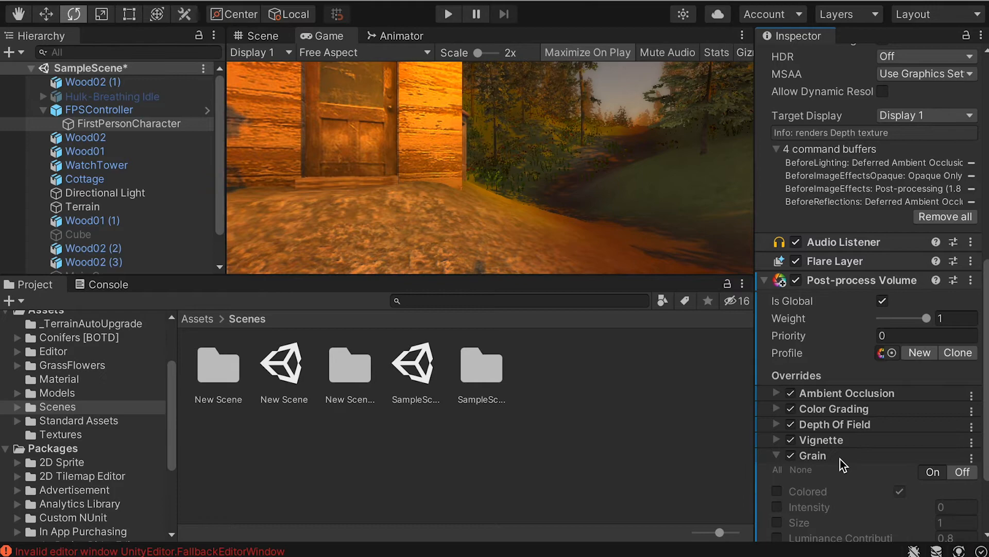
scroll(820, 458, "down", 3)
left_click(778, 389)
left_click(777, 404)
left_click(777, 420)
left_click(777, 436)
Try Grain intensities of 1 and 0.25 against the Game view, and remove the Grain effect from the volume.
left_click_drag(814, 409, 849, 410)
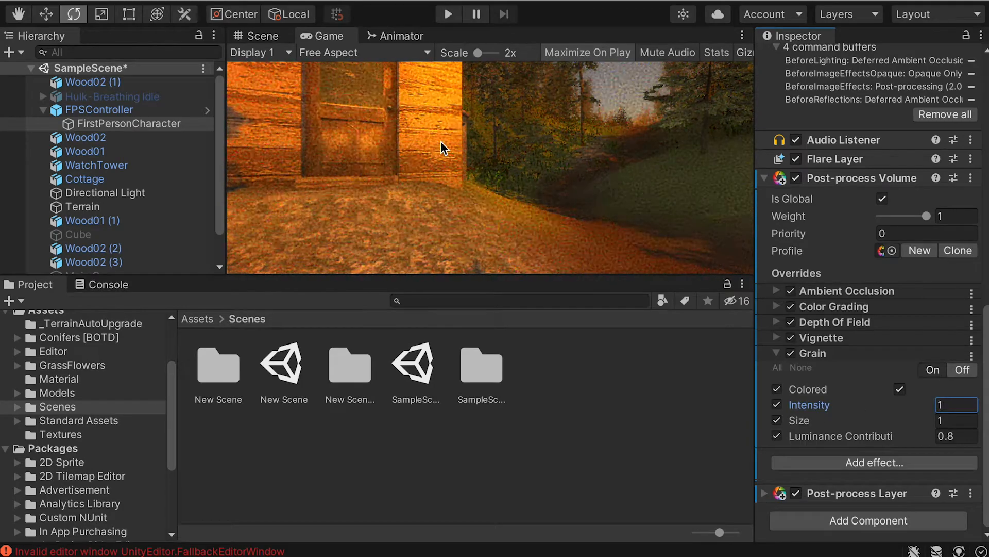
type("0.25")
right_click(819, 353)
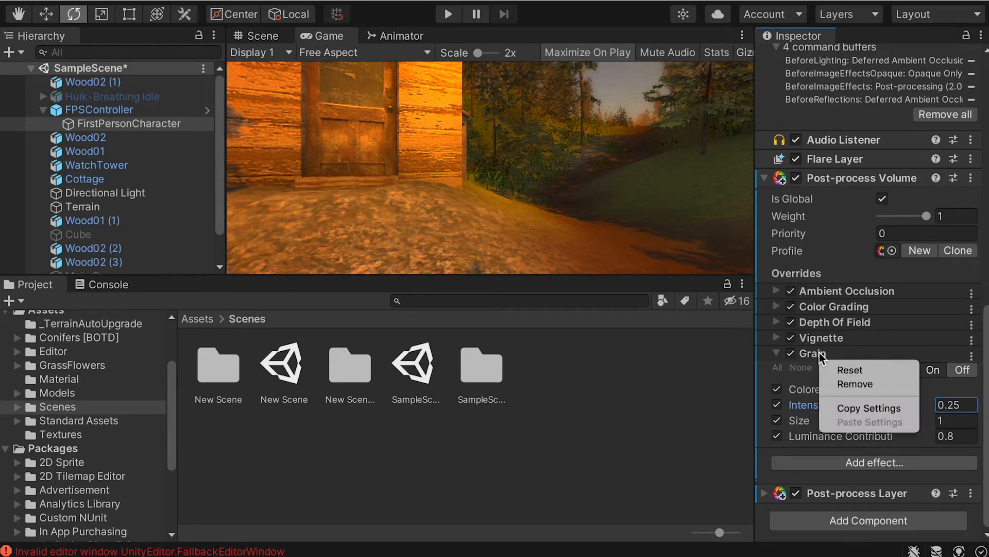
left_click(848, 385)
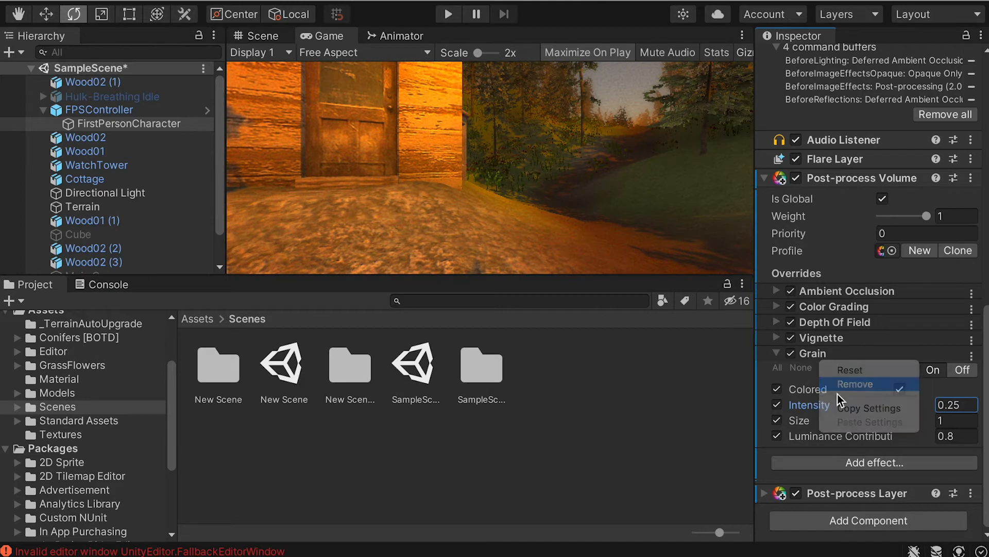
Add the Auto Exposure effect to the Post-process Volume and enable all of its Exposure and Adaptation overrides.
left_click(834, 463)
mouse_move(848, 483)
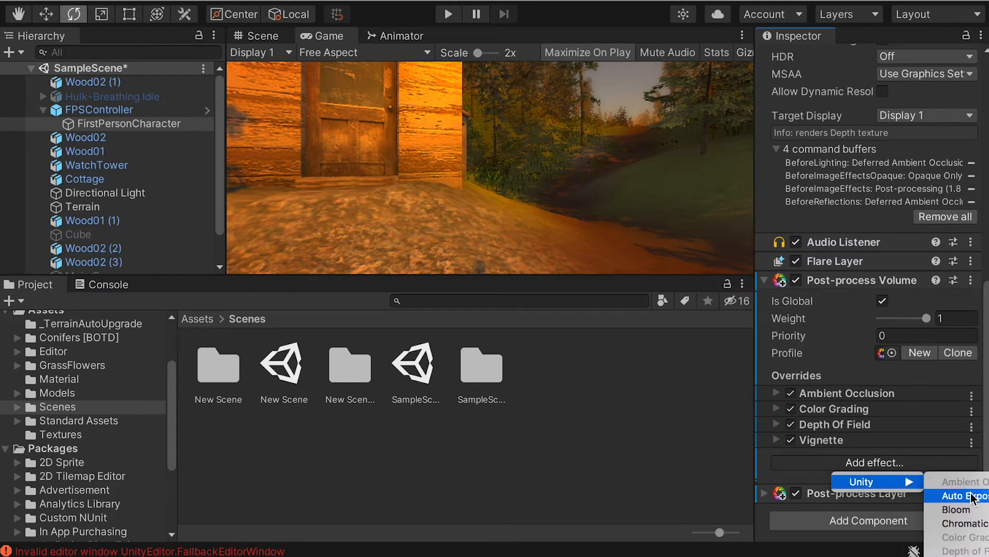
left_click(953, 496)
scroll(814, 456, "down", 3)
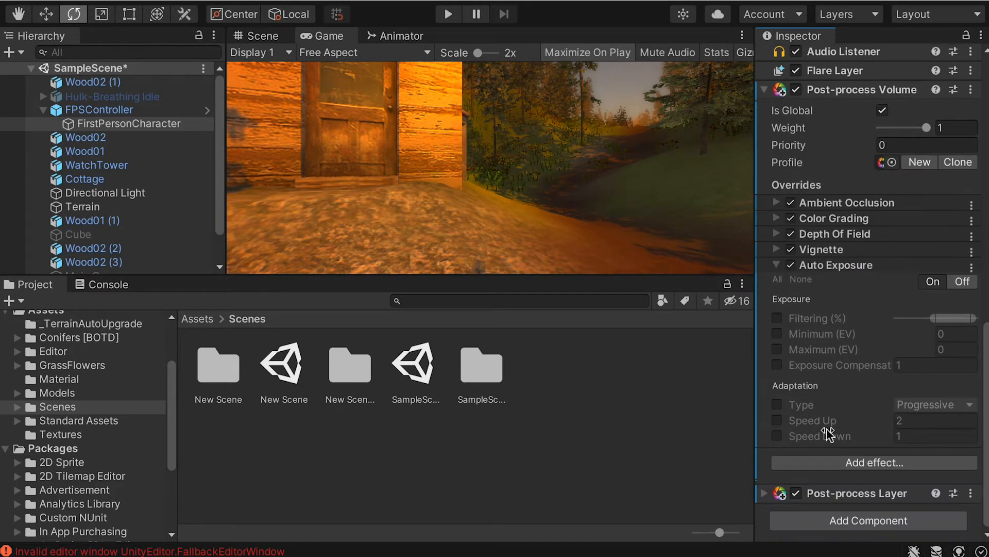
left_click(776, 318)
left_click(777, 333)
left_click(777, 349)
left_click(776, 365)
left_click(777, 404)
left_click(777, 420)
left_click(777, 435)
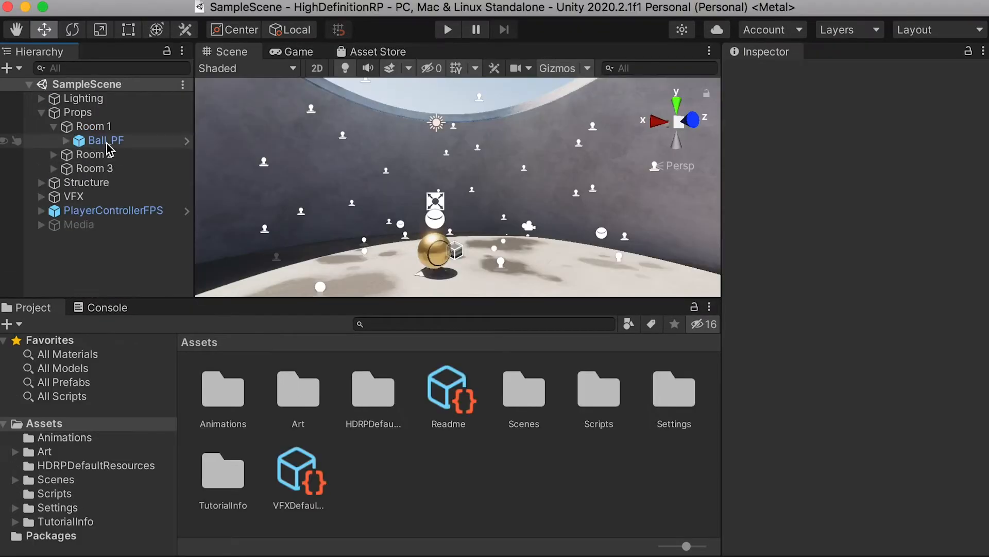
Switch to the HighDefinitionRP project, select Ball_PF under Room 1, and play the sample scene.
left_click(106, 141)
left_click(769, 76)
left_click(449, 31)
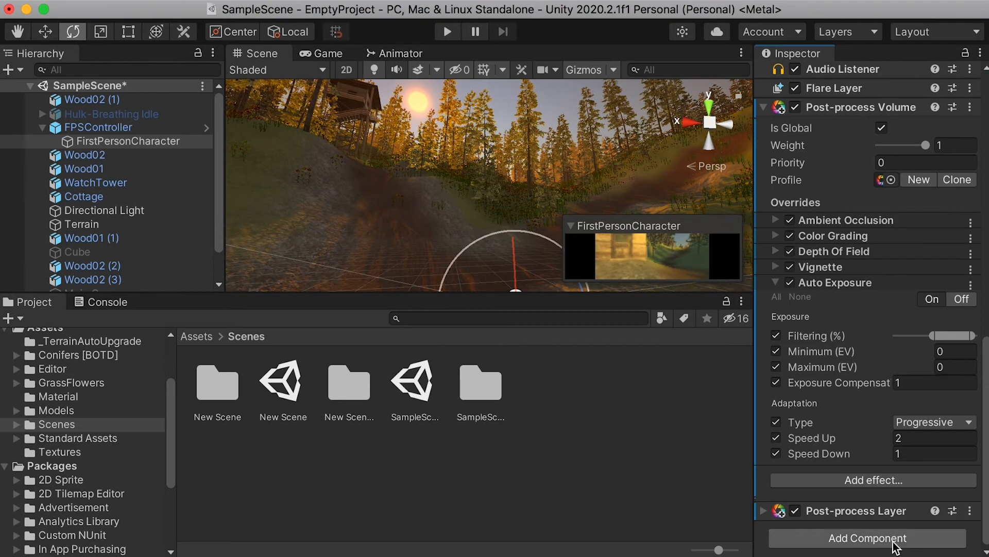
Add a Post-process Debug component to FirstPersonCharacter with the Light Meter monitor enabled, and play the scene to examine it.
left_click(834, 539)
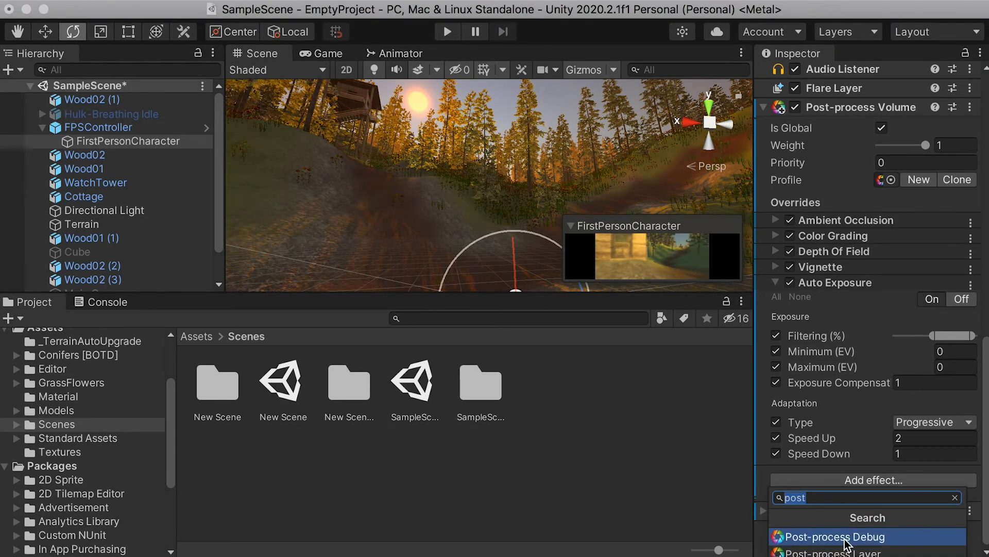
left_click(893, 539)
scroll(864, 529, "down", 5)
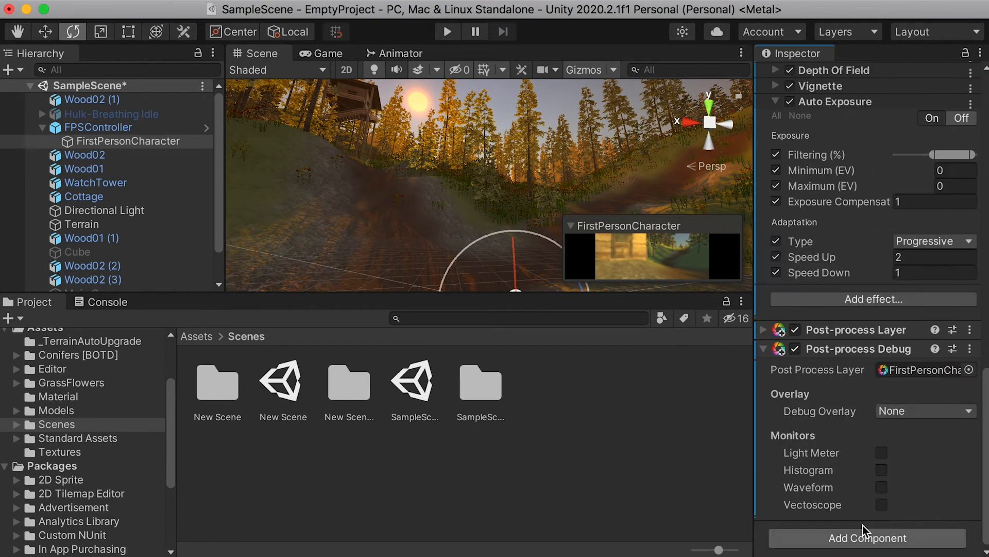
left_click(882, 453)
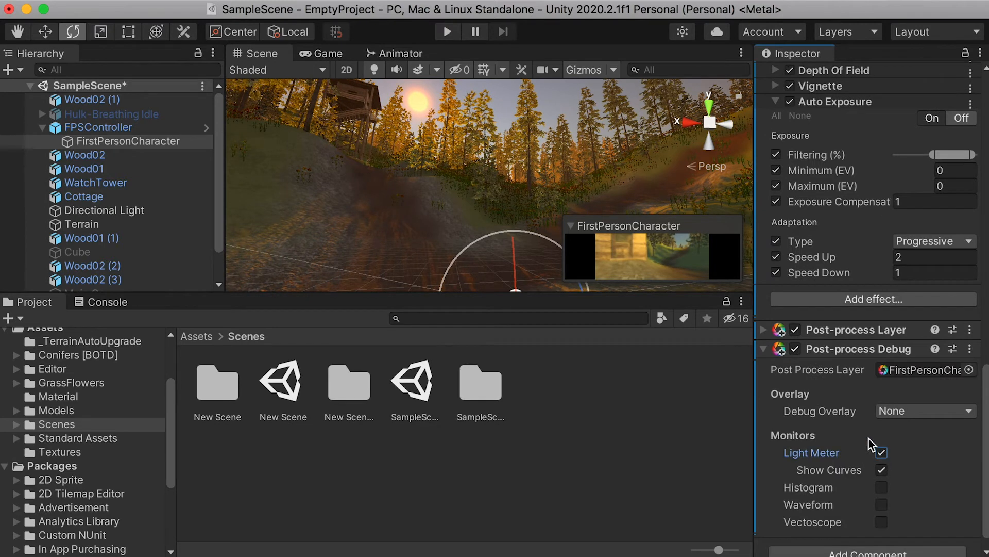
left_click(448, 31)
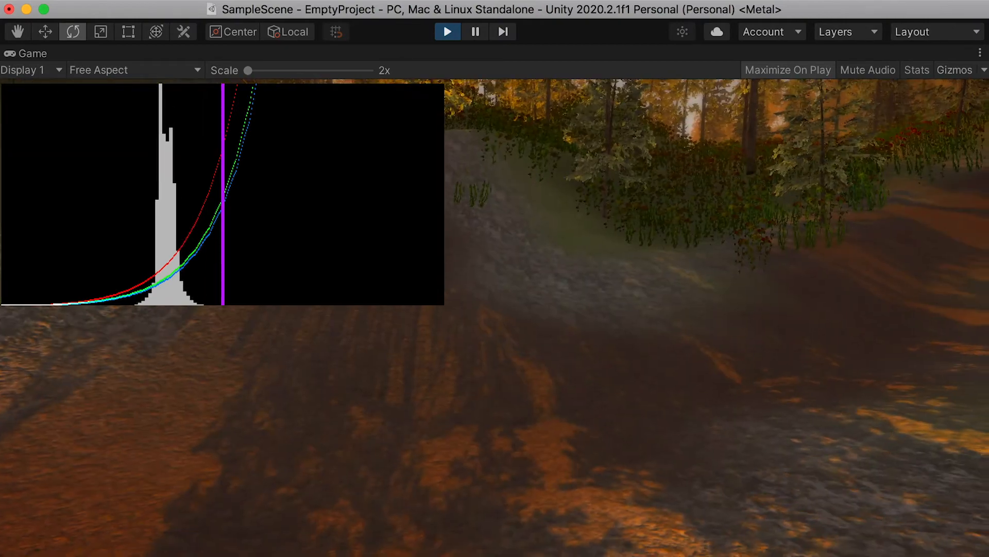
left_click(447, 31)
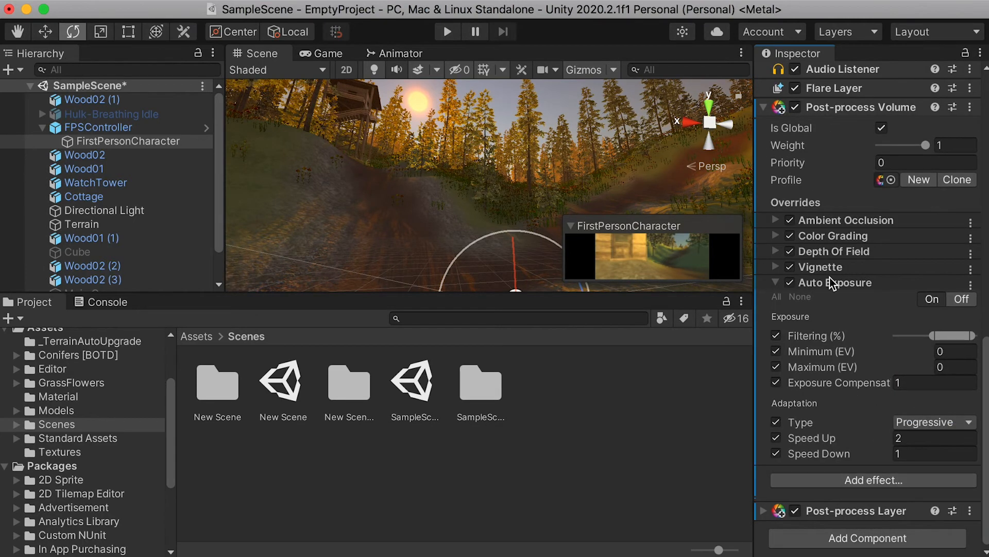
Remove the Auto Exposure effect from the Post-process Volume and play the forest scene to check its look.
right_click(839, 284)
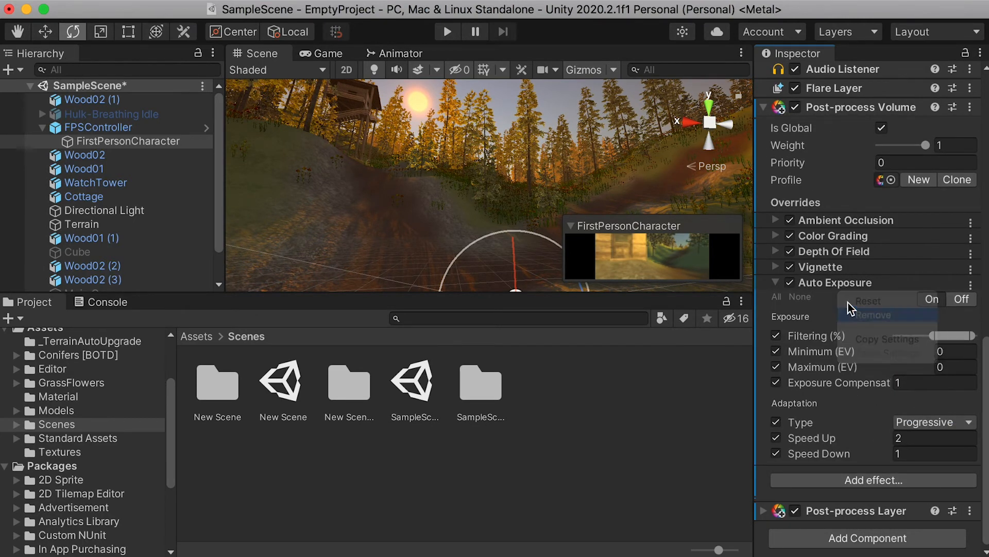
left_click(448, 31)
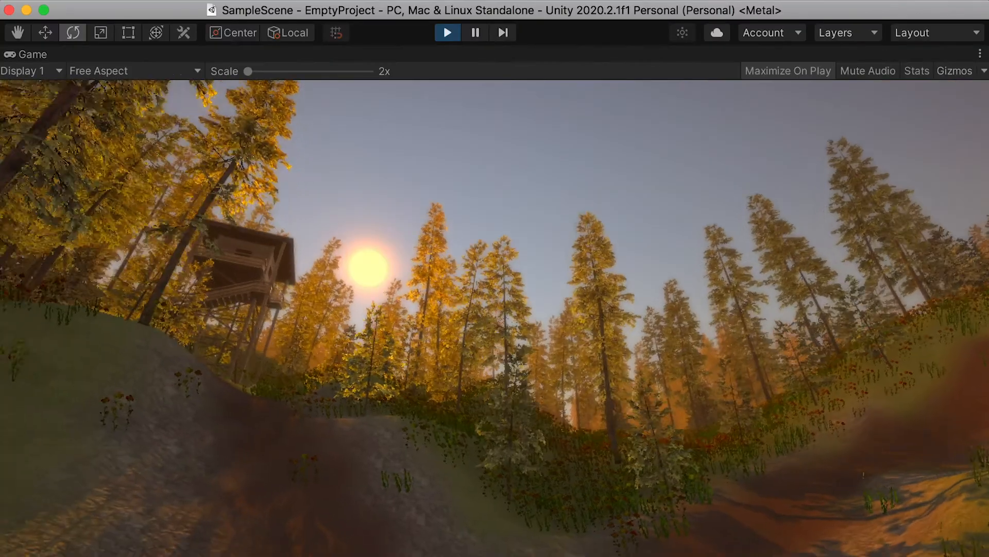